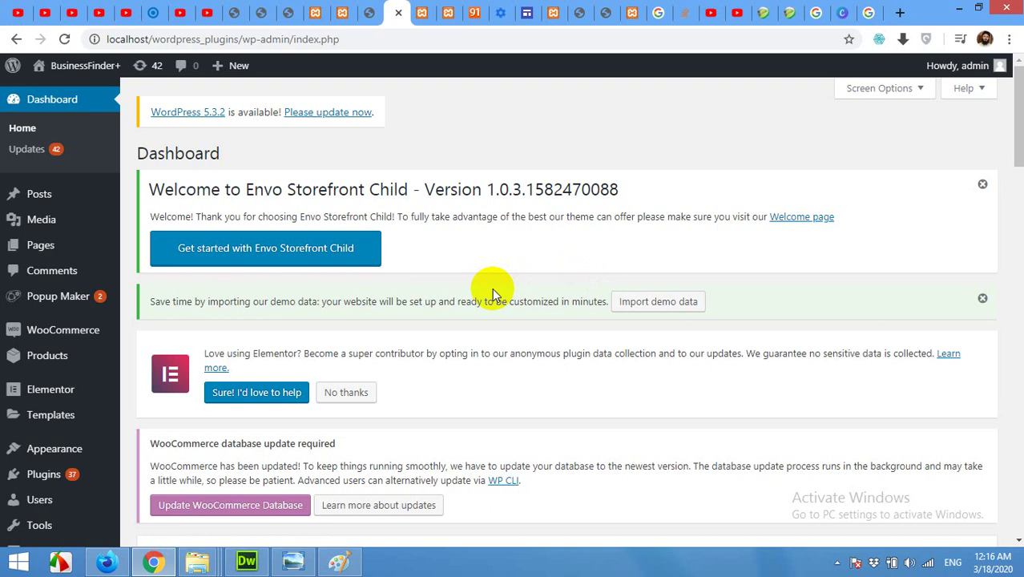
Go from the dashboard via Plugins > Add New to the Add Plugins page
scroll(492, 287, down, 5)
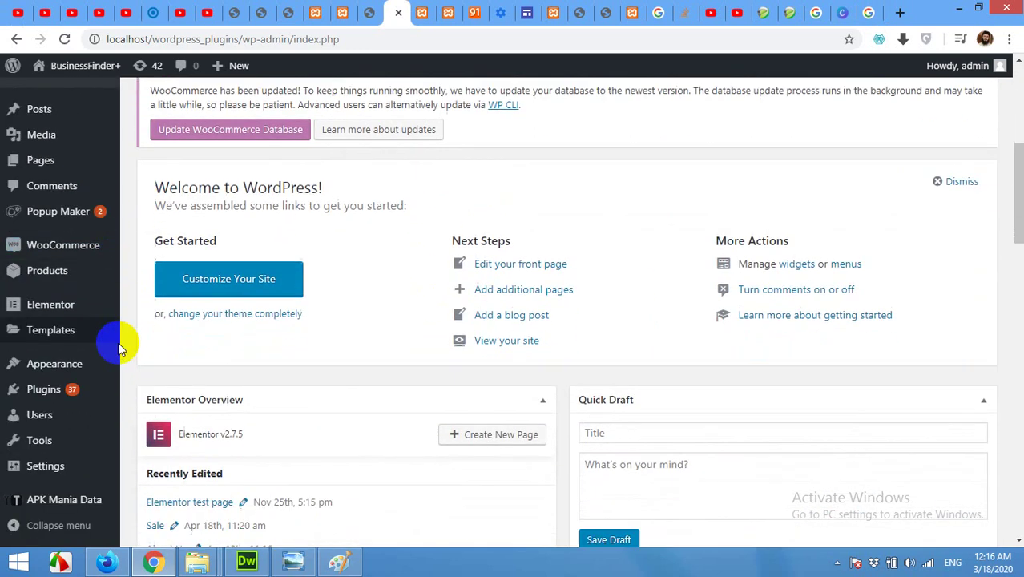
click(38, 396)
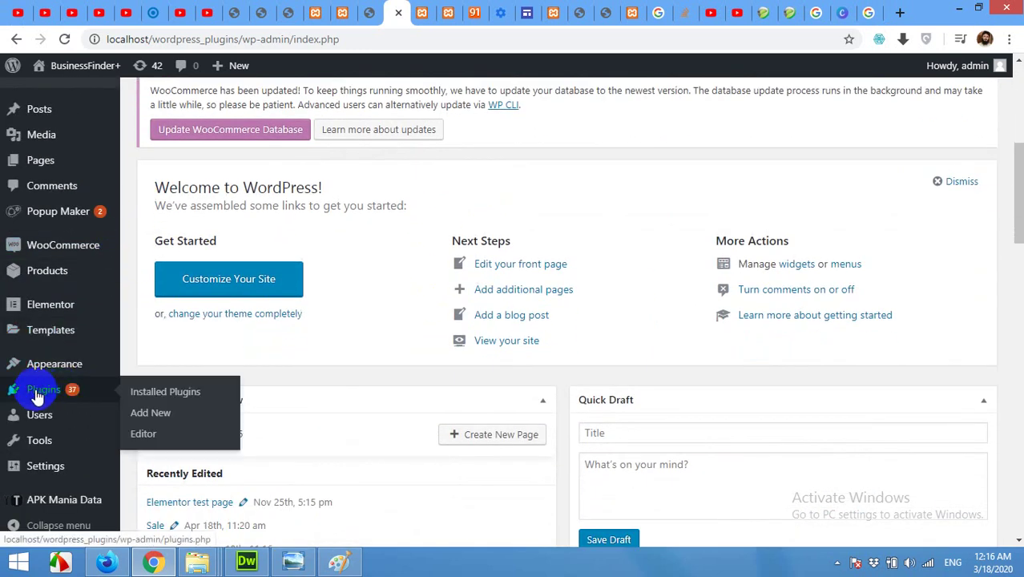
click(142, 417)
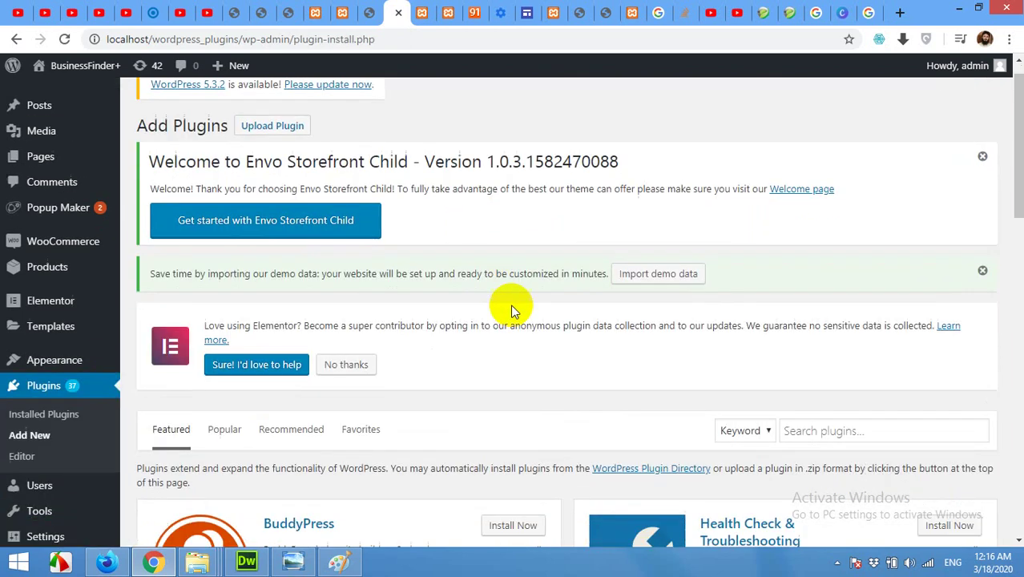
scroll(510, 304, down, 2)
Search plugins for 'Envira gallery', then install and activate Envira Photo Gallery
click(792, 309)
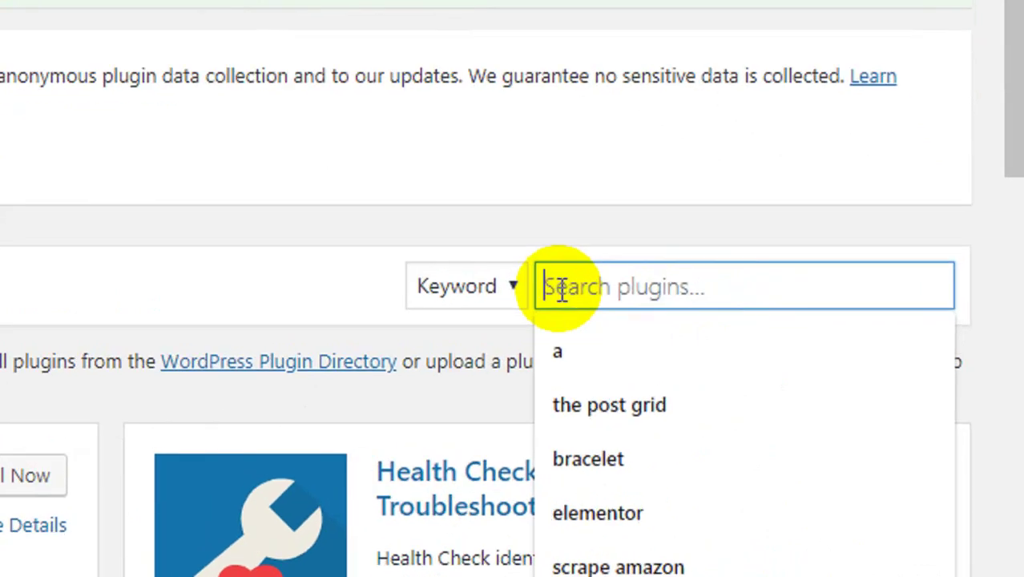
text(Envira gal)
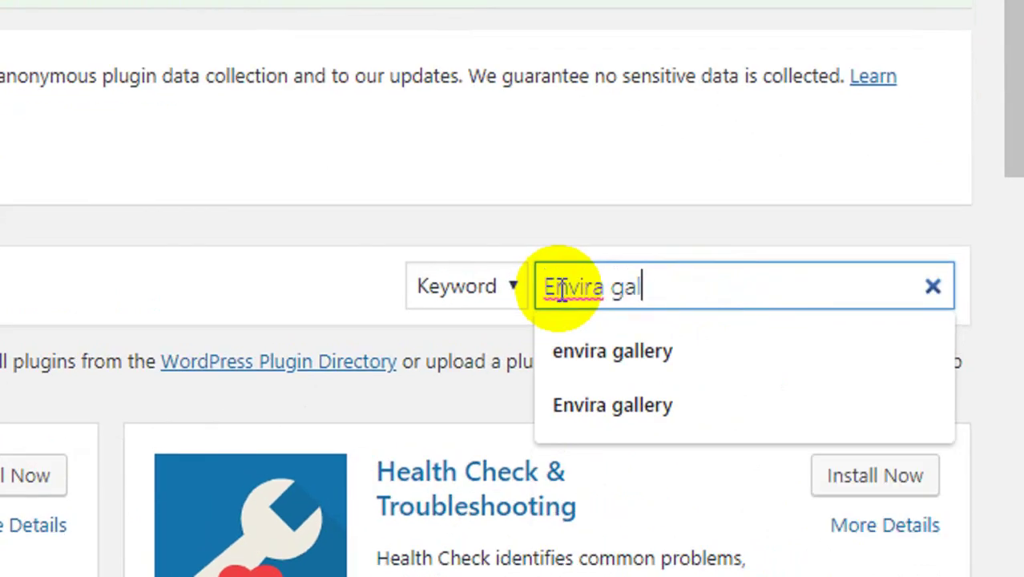
text(lery)
scroll(562, 295, up, 3)
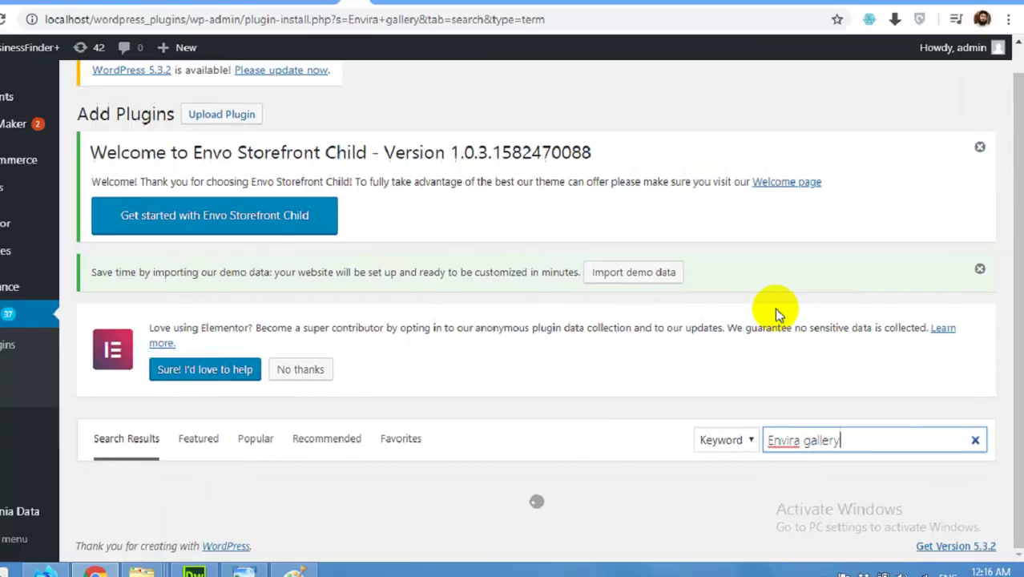
scroll(788, 310, down, 2)
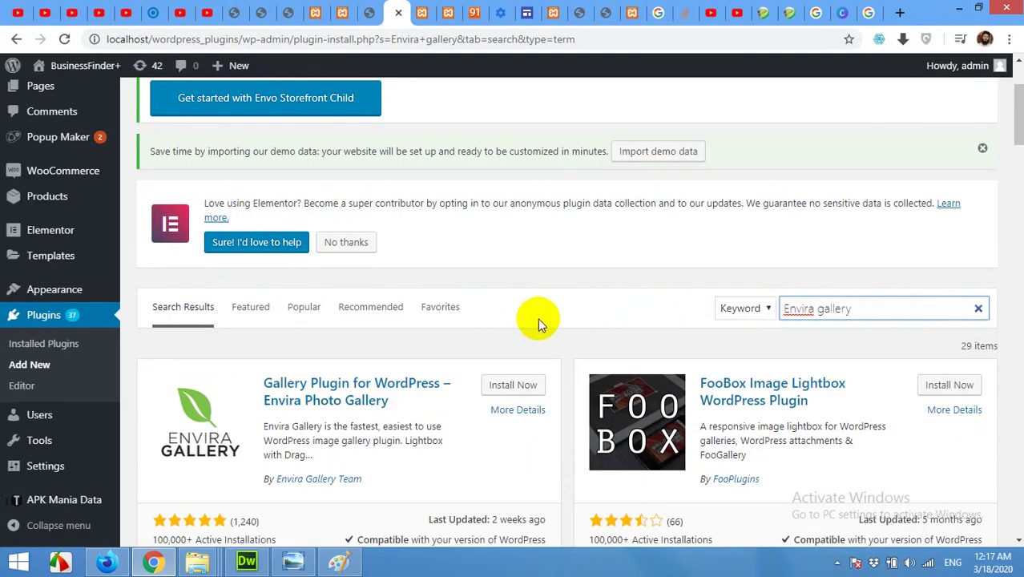
scroll(540, 315, down, 2)
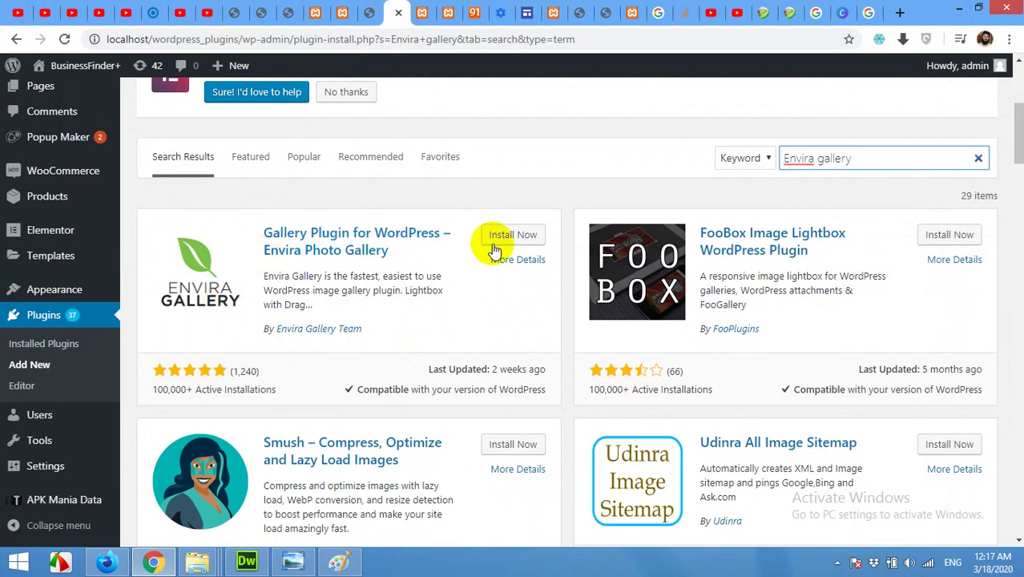
click(507, 237)
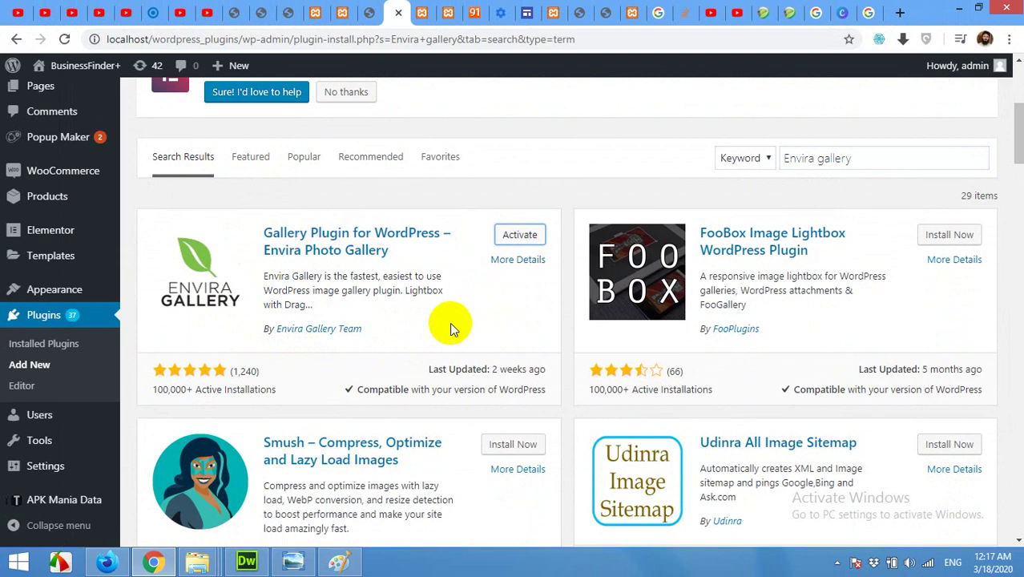
click(512, 234)
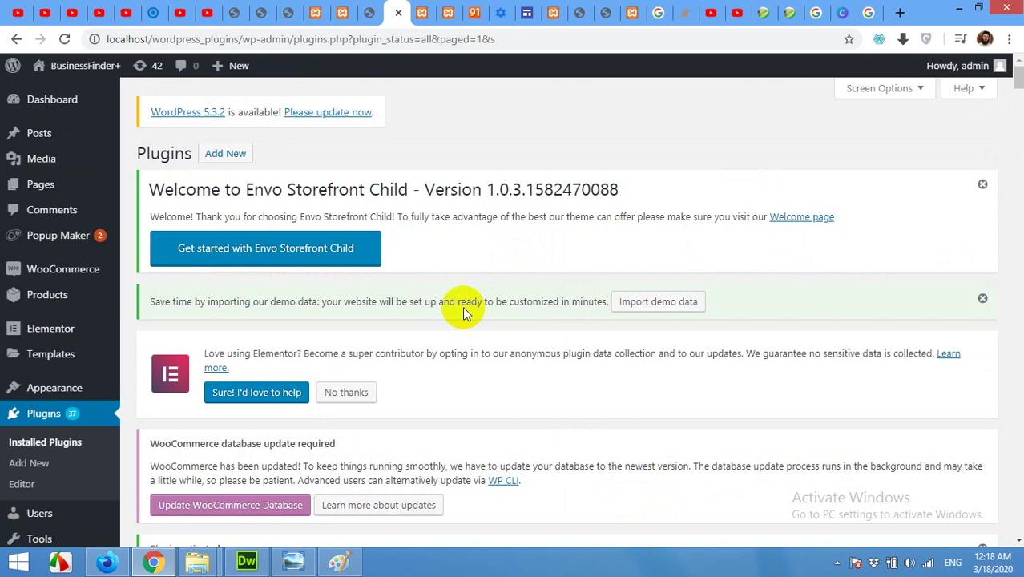
Open the new Envira Gallery item from the admin sidebar to list galleries
scroll(48, 320, down, 1)
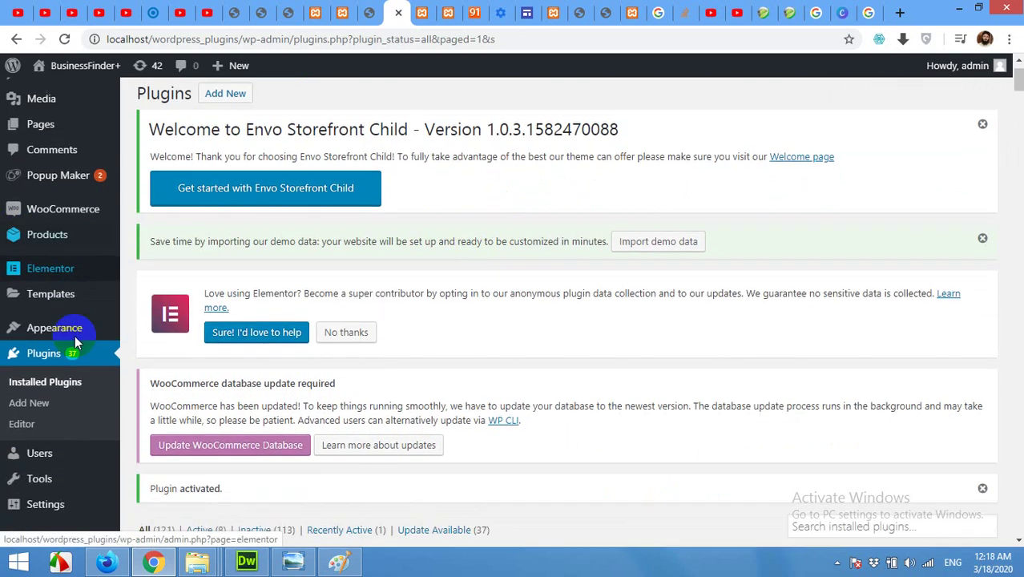
scroll(56, 240, down, 2)
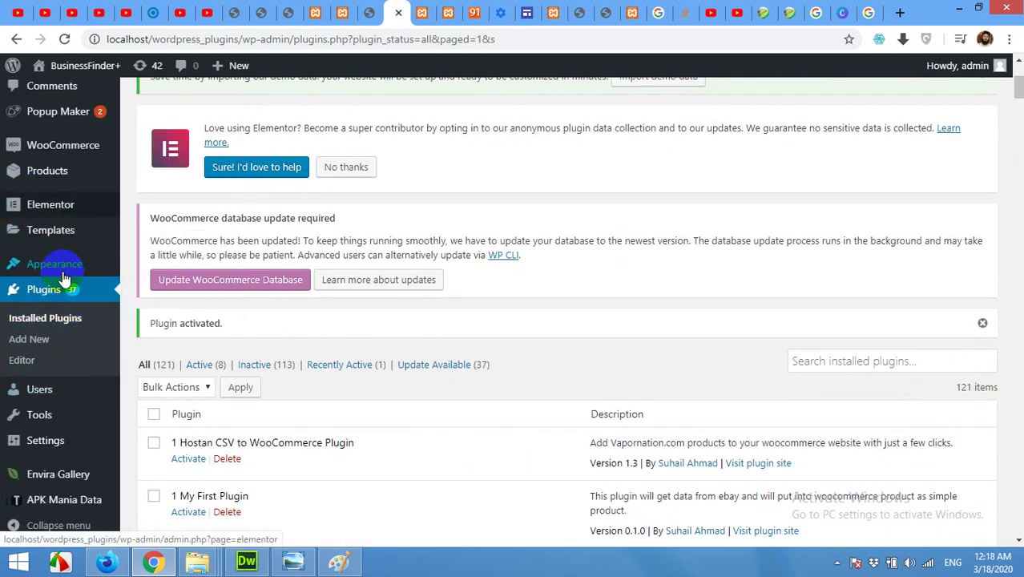
click(55, 480)
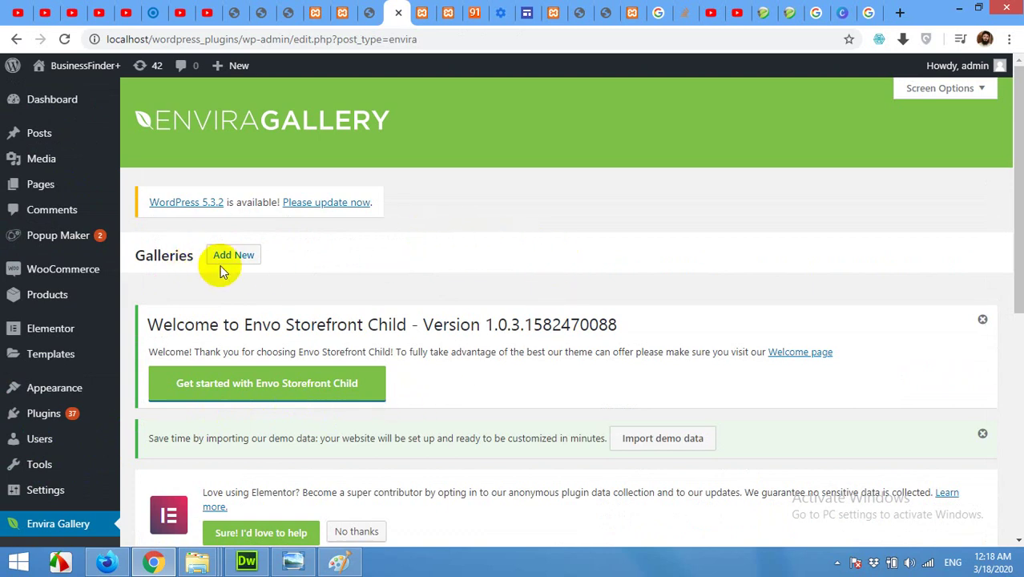
Add a new Envira gallery titled 'My New Gallery' and cancel the computer file picker
click(230, 258)
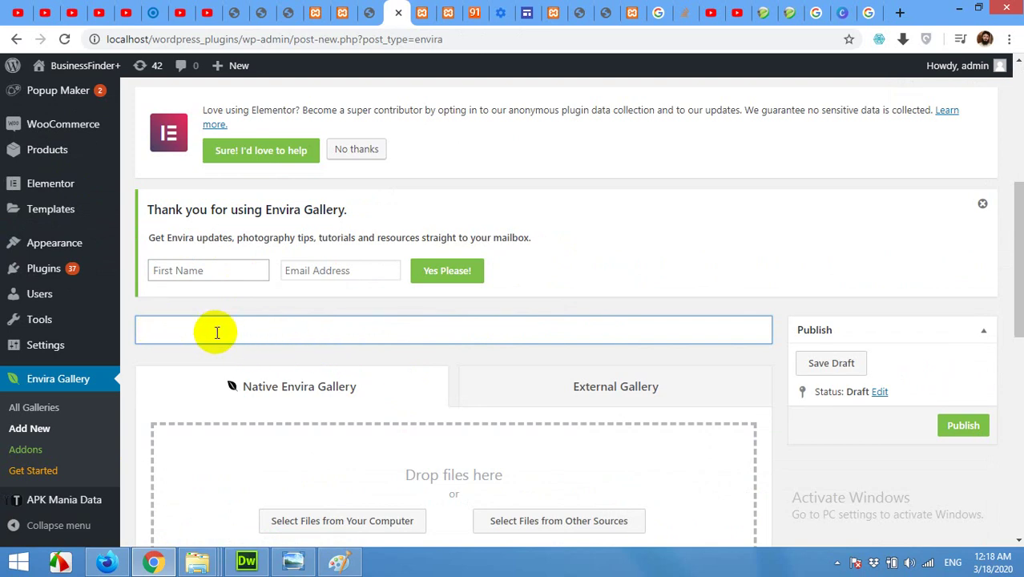
text(MyNew Ga)
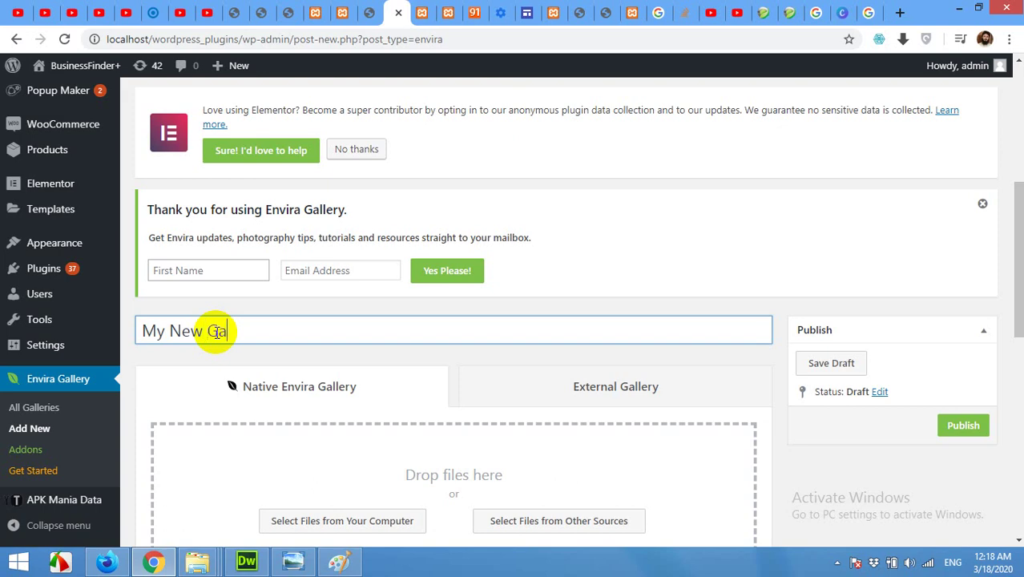
text(llery)
scroll(216, 332, down, 2)
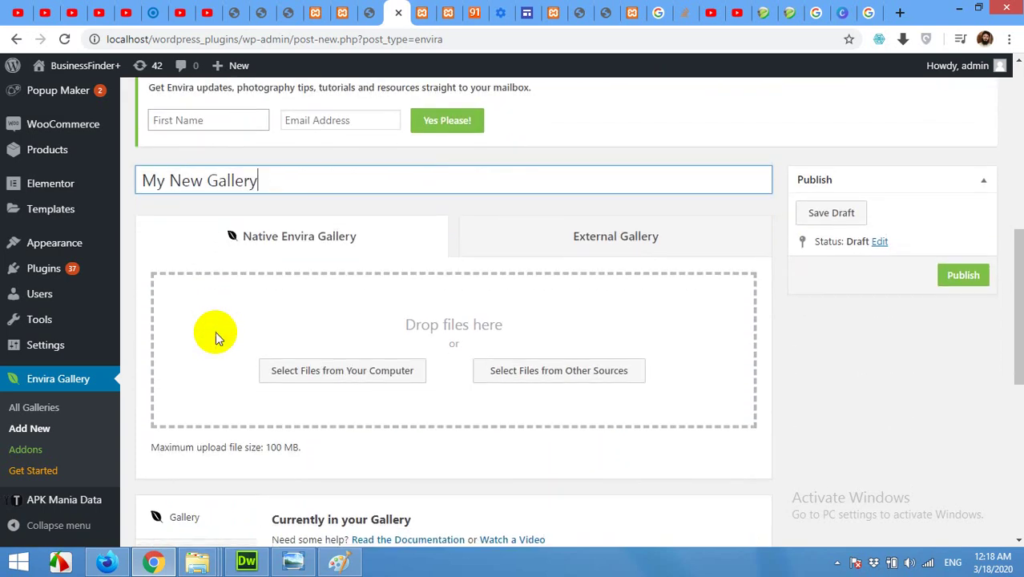
click(313, 372)
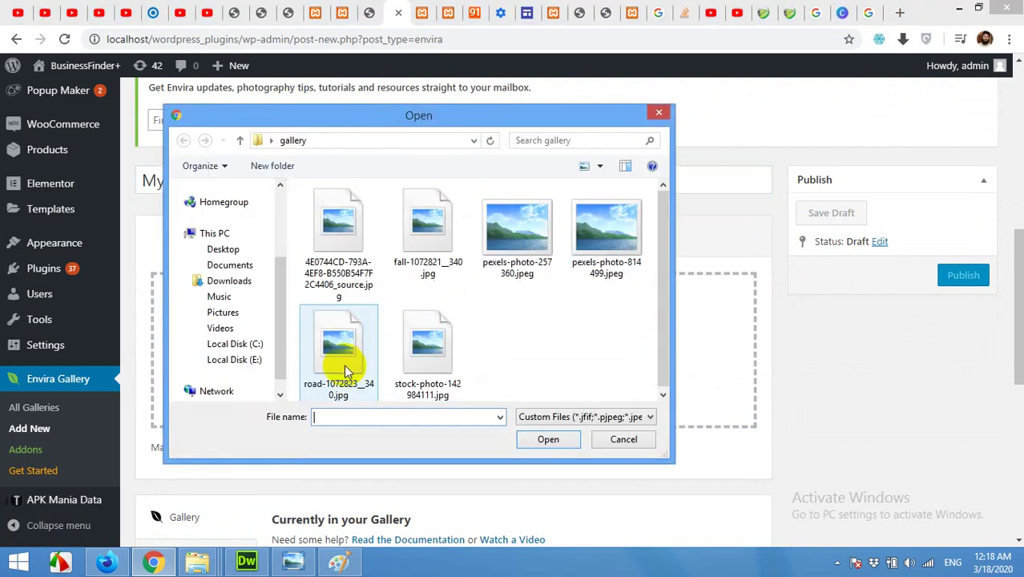
click(607, 442)
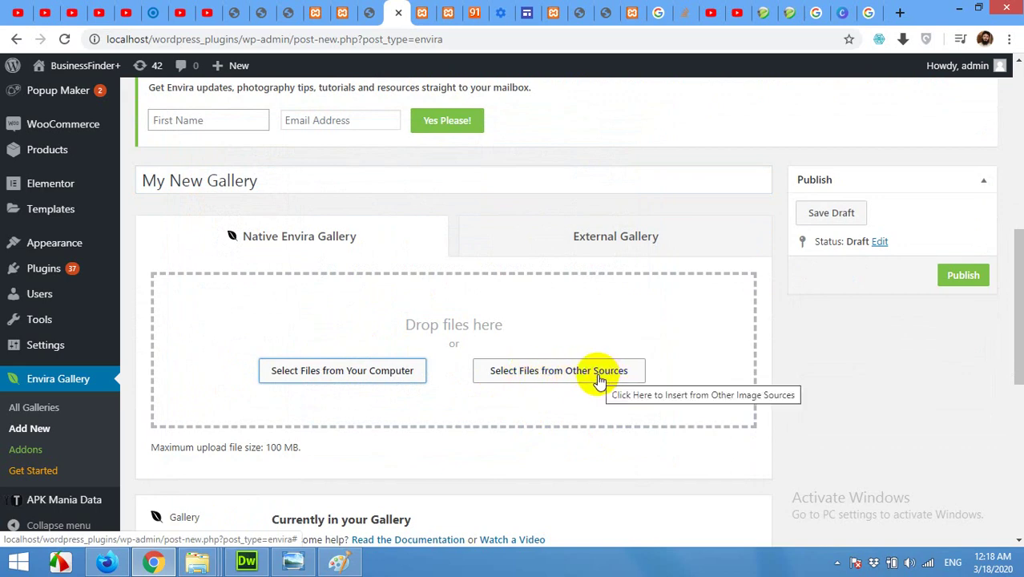
Select six media-library photos, from the deer sunset to the river, and insert them into the gallery
click(528, 373)
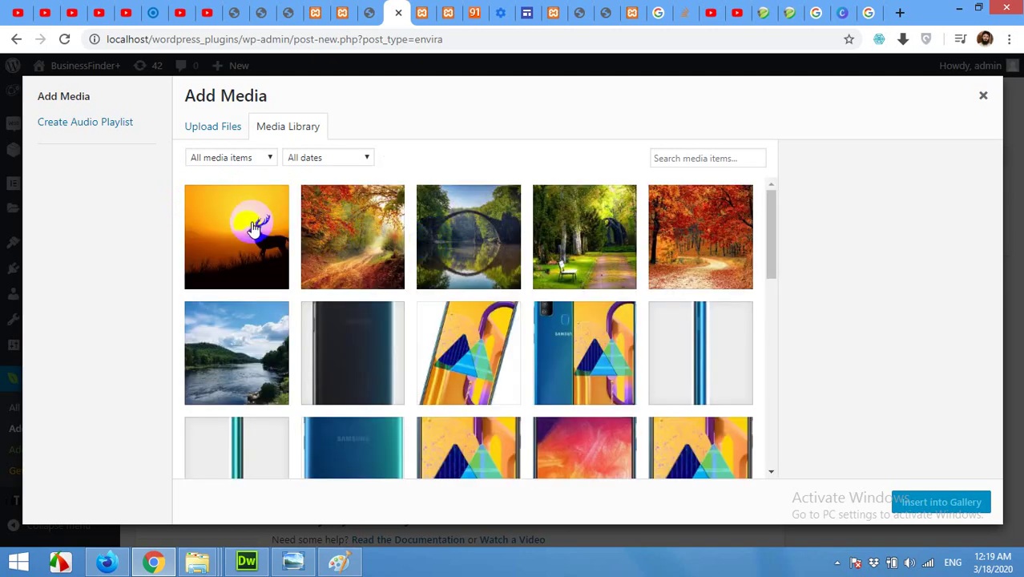
click(248, 230)
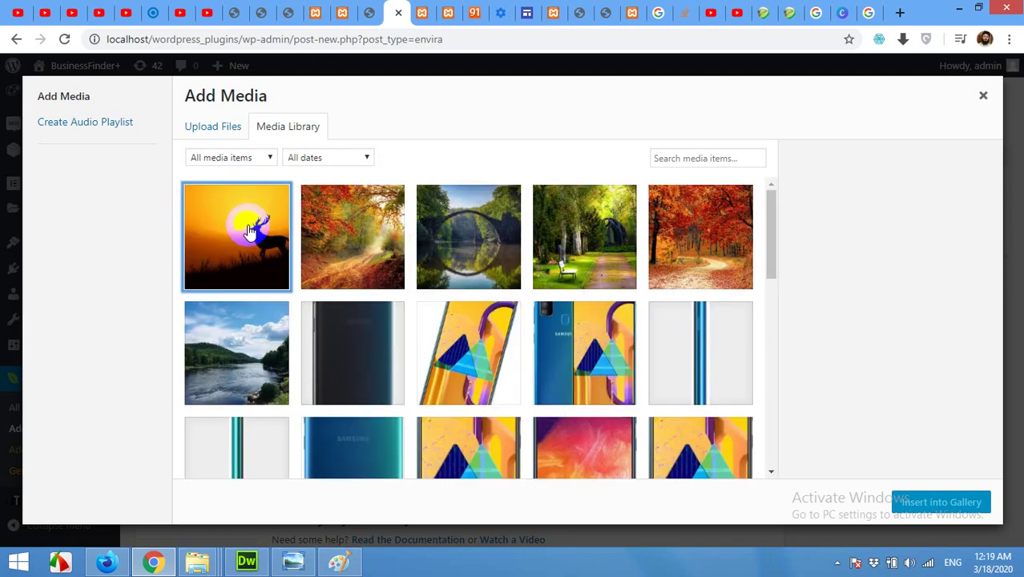
click(353, 226)
click(490, 239)
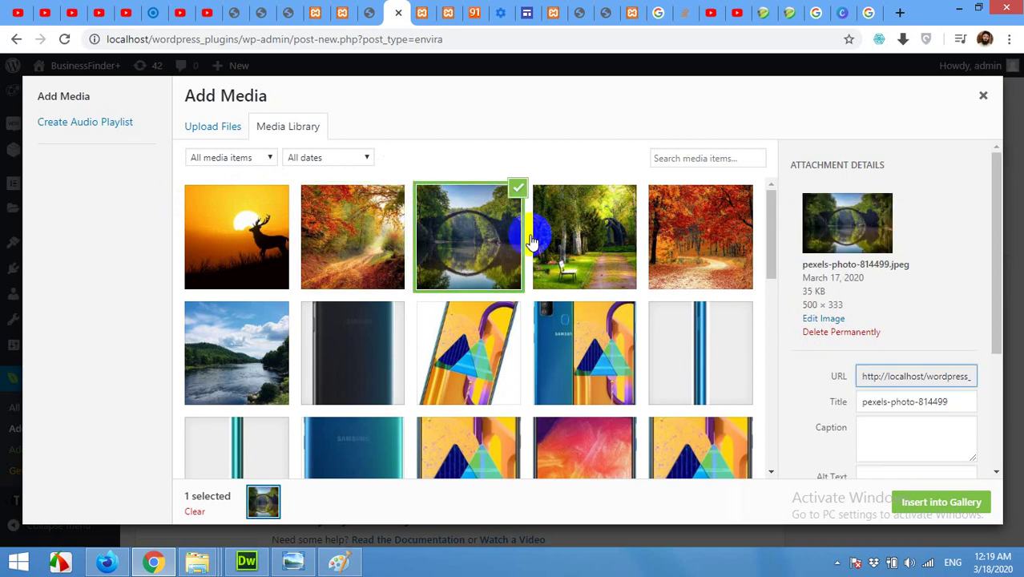
click(243, 221)
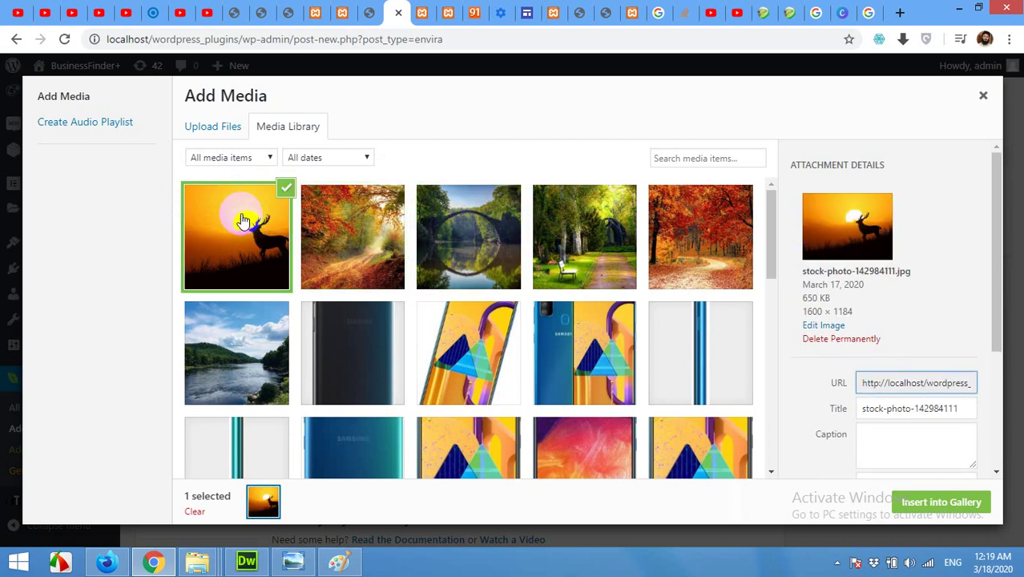
shift+click(240, 329)
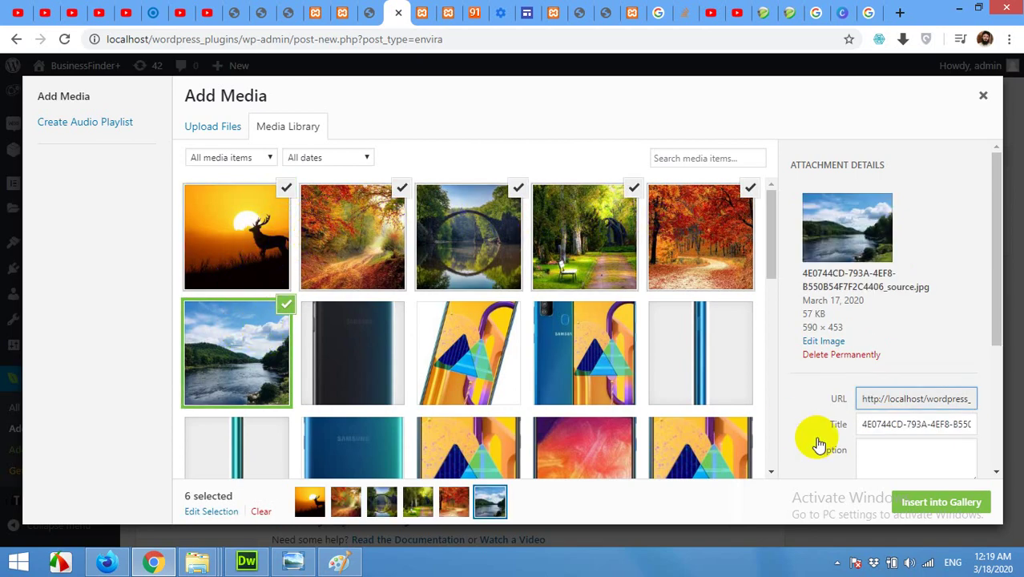
click(925, 502)
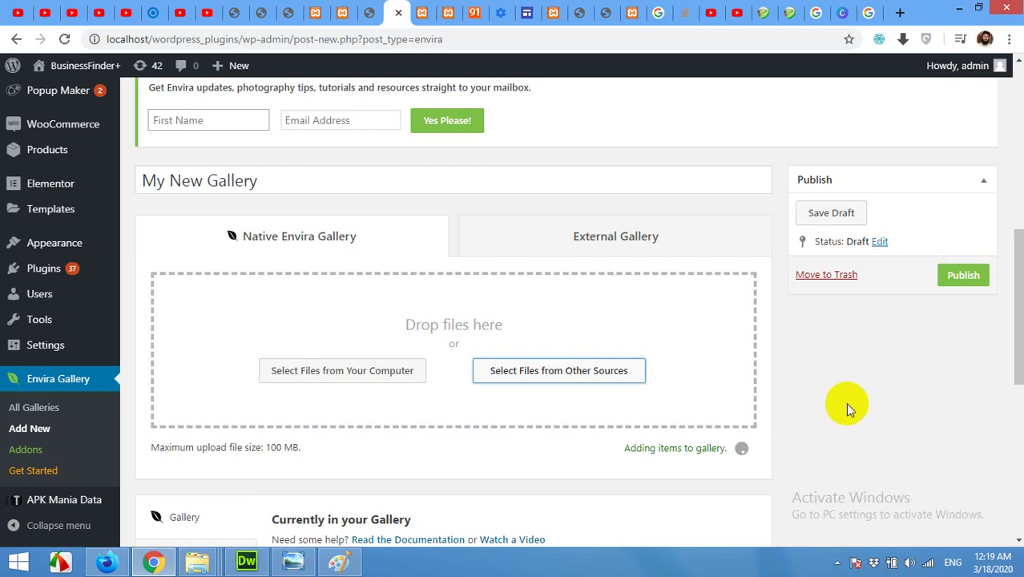
Scroll to 'Currently in your Gallery' to confirm all six photos appear
scroll(846, 402, down, 3)
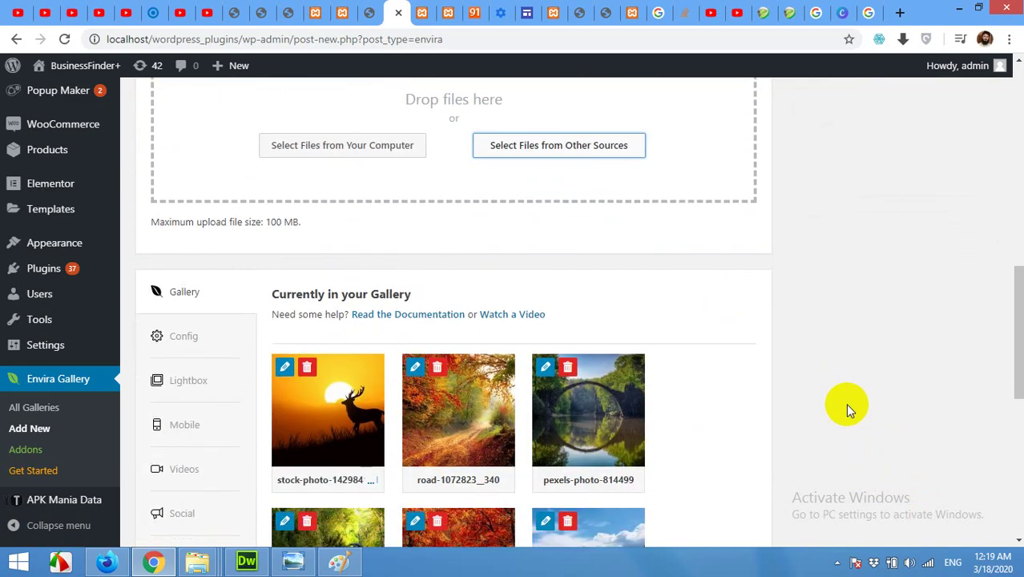
scroll(845, 402, down, 2)
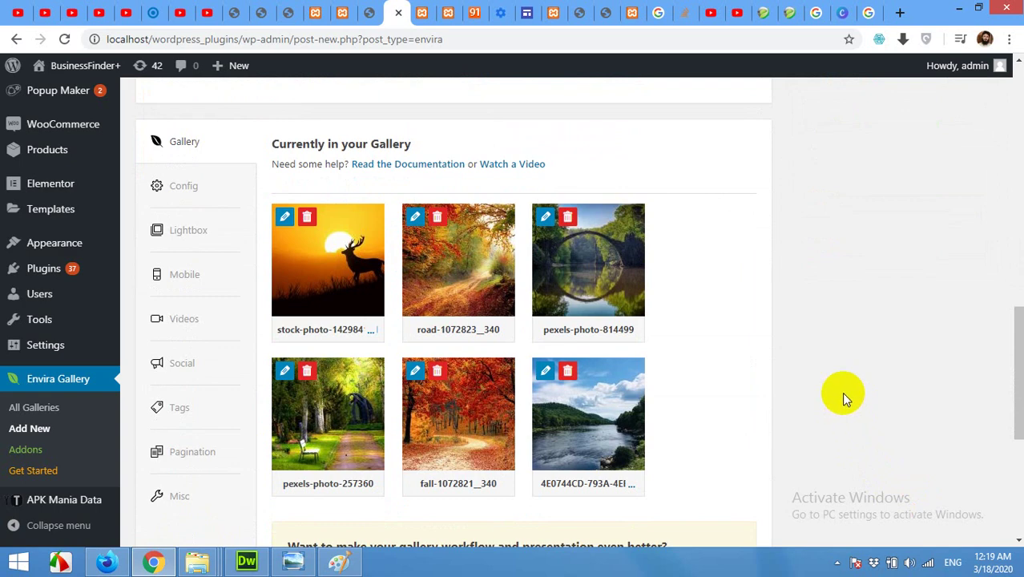
click(175, 192)
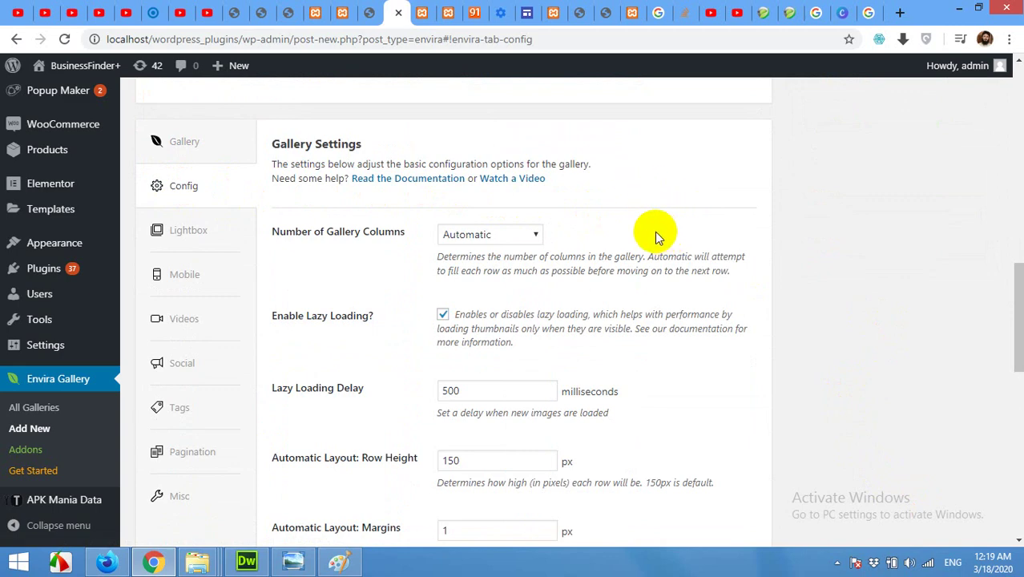
click(532, 235)
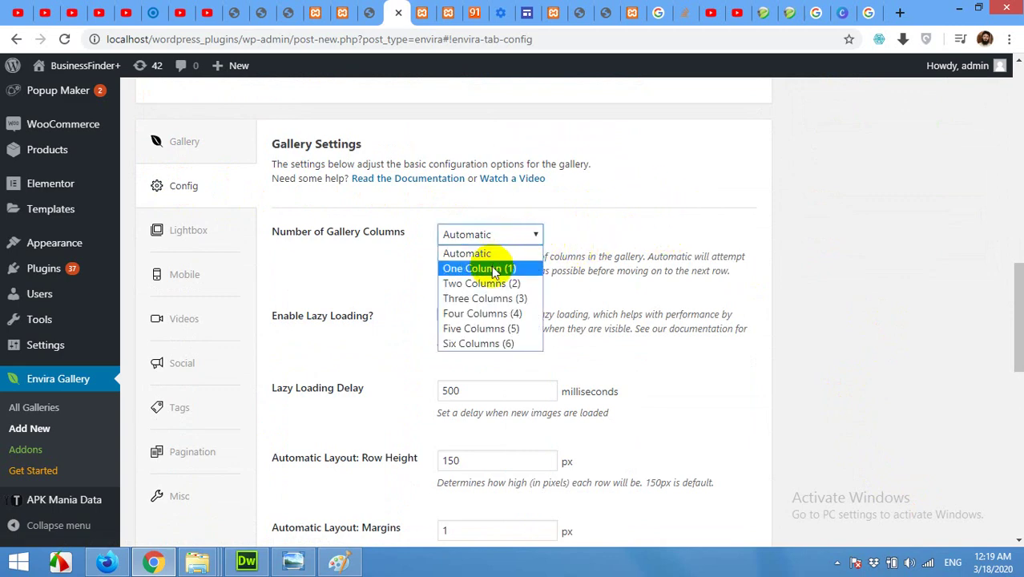
click(460, 300)
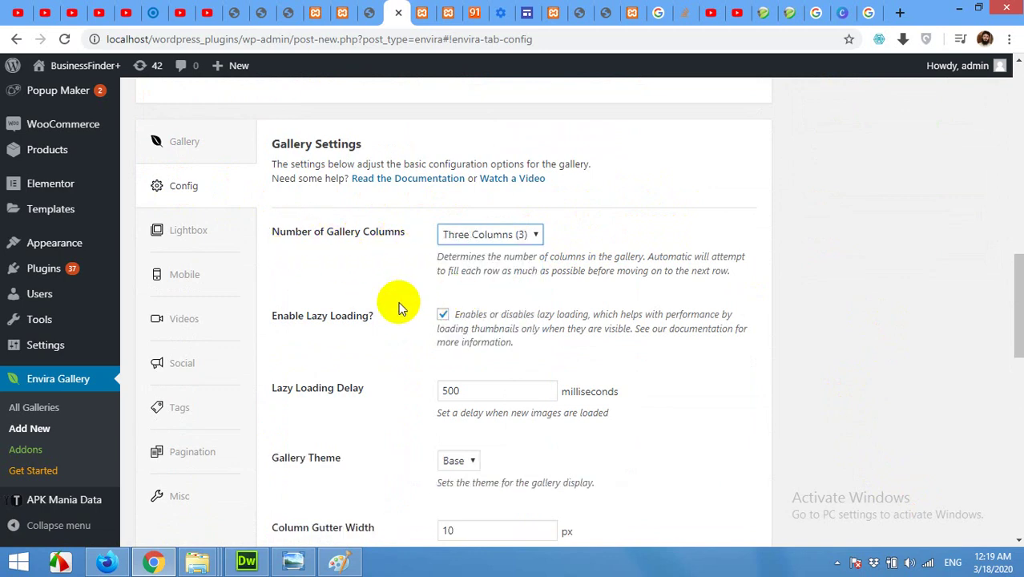
scroll(401, 307, down, 1)
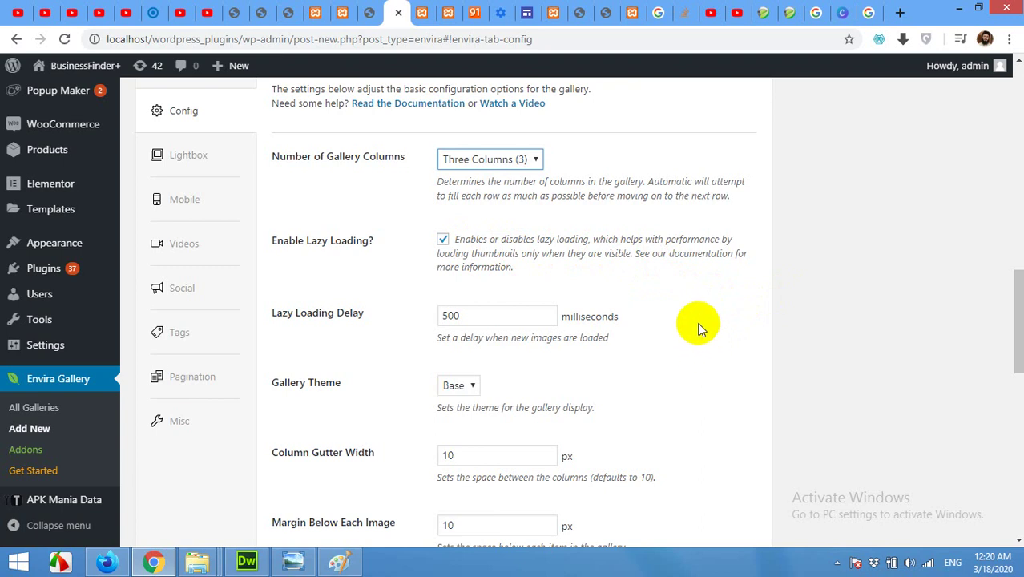
In Config, set Image Dimensions to 300 × 300 px and tick Crop Images
scroll(706, 334, down, 1)
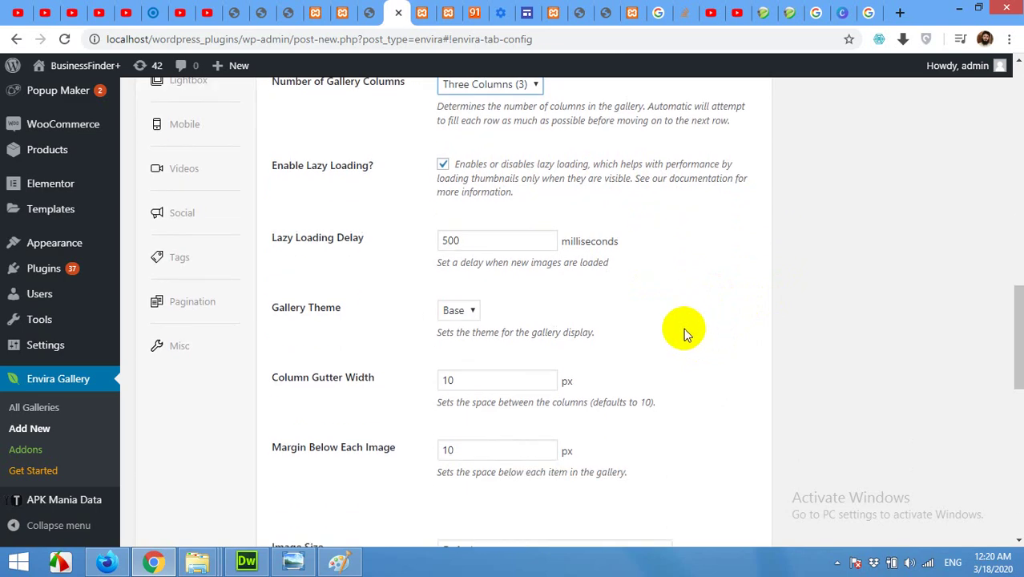
scroll(685, 330, down, 3)
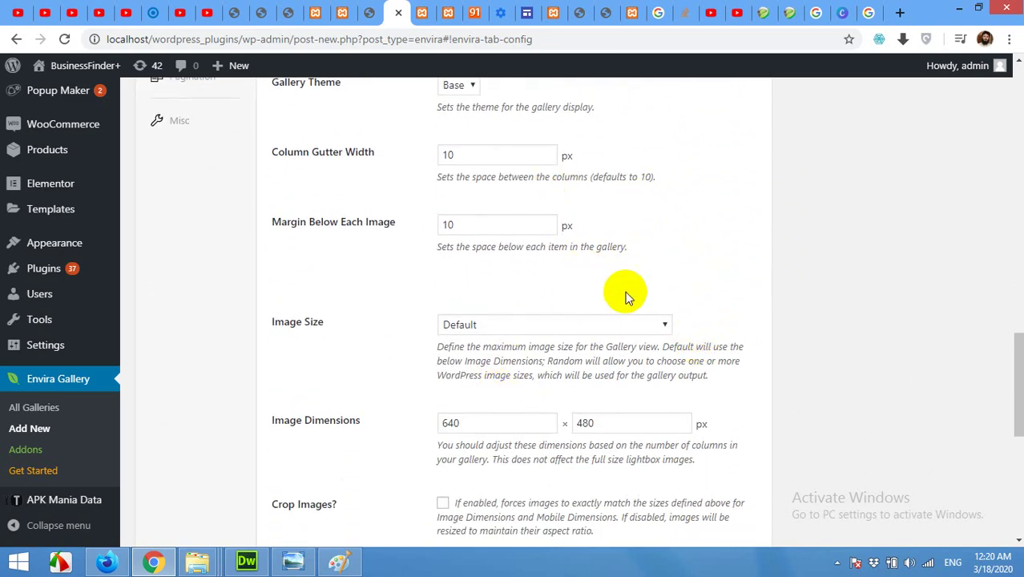
scroll(623, 292, down, 1)
scroll(643, 298, up, 1)
scroll(616, 285, down, 2)
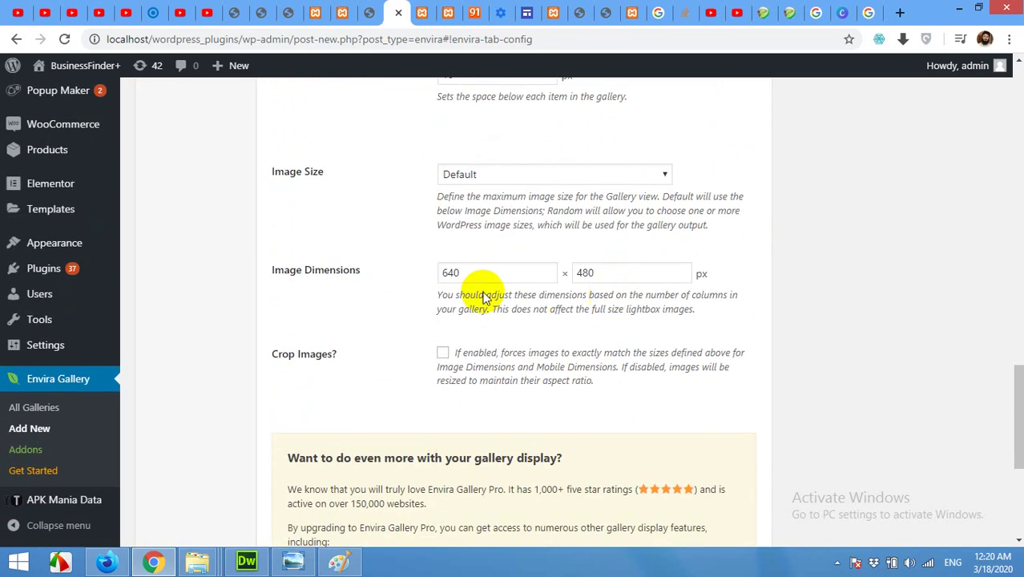
double_click(450, 273)
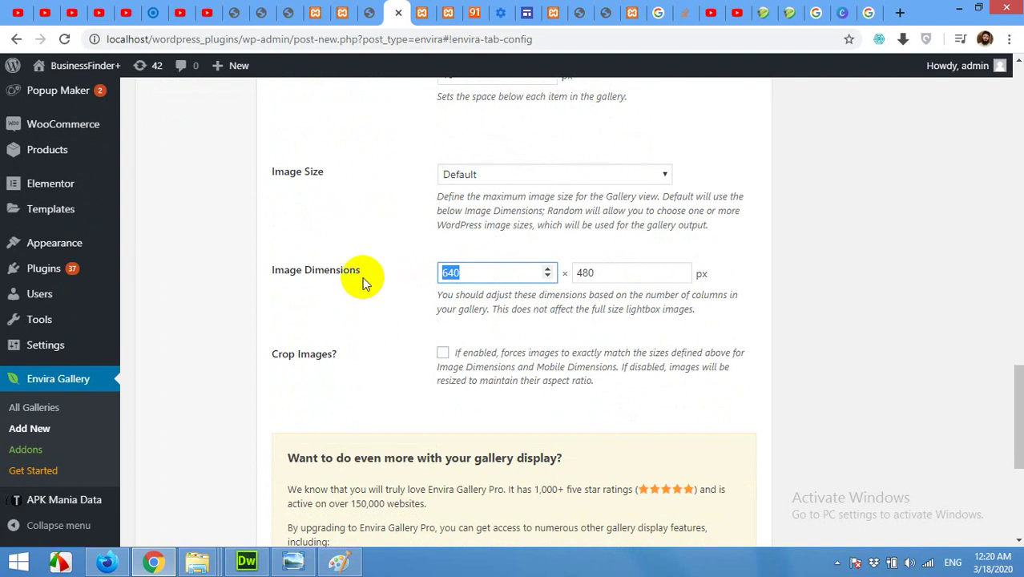
text(300)
key(Tab)
text(30)
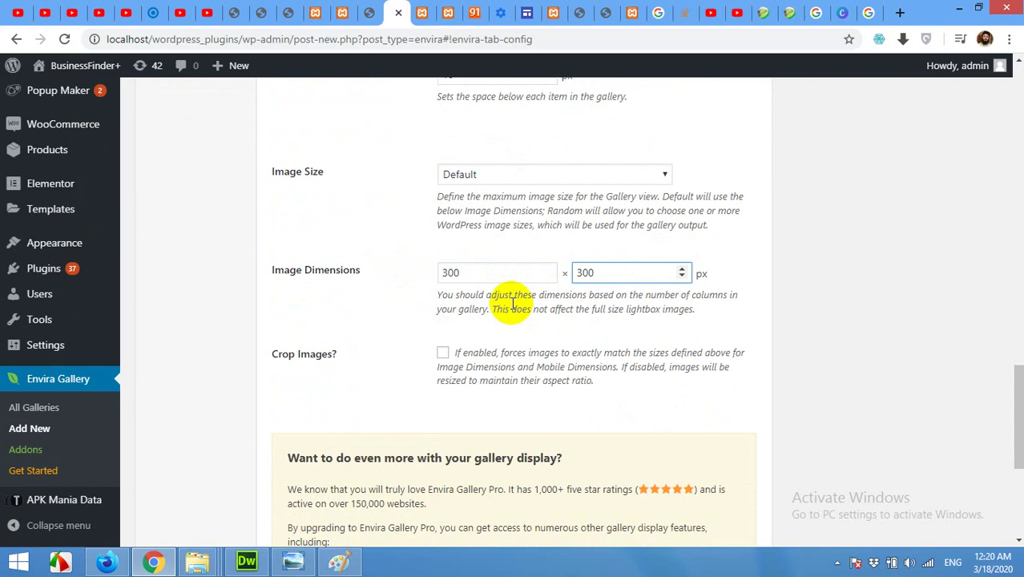
scroll(299, 374, down, 1)
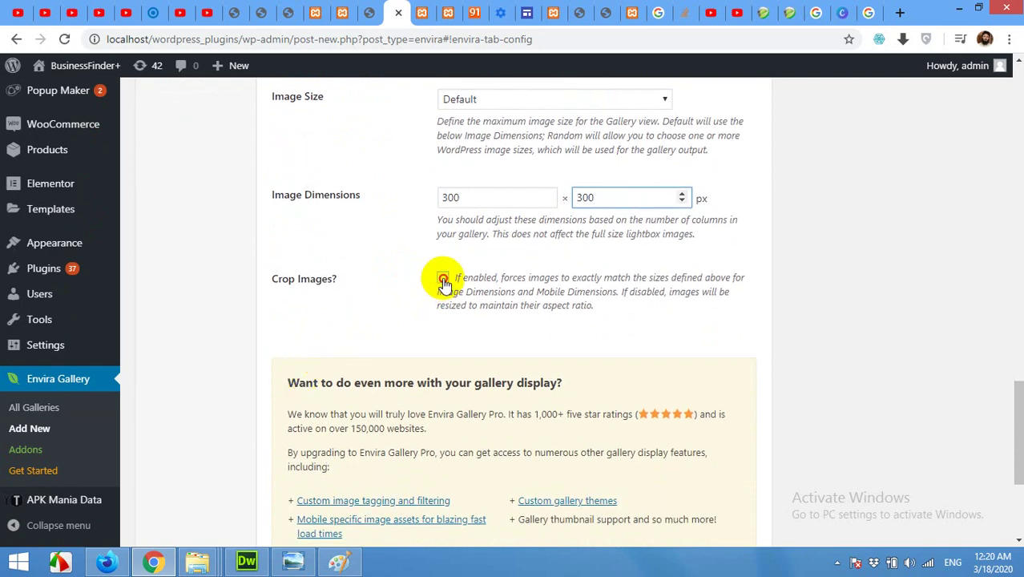
click(442, 277)
scroll(824, 352, up, 2)
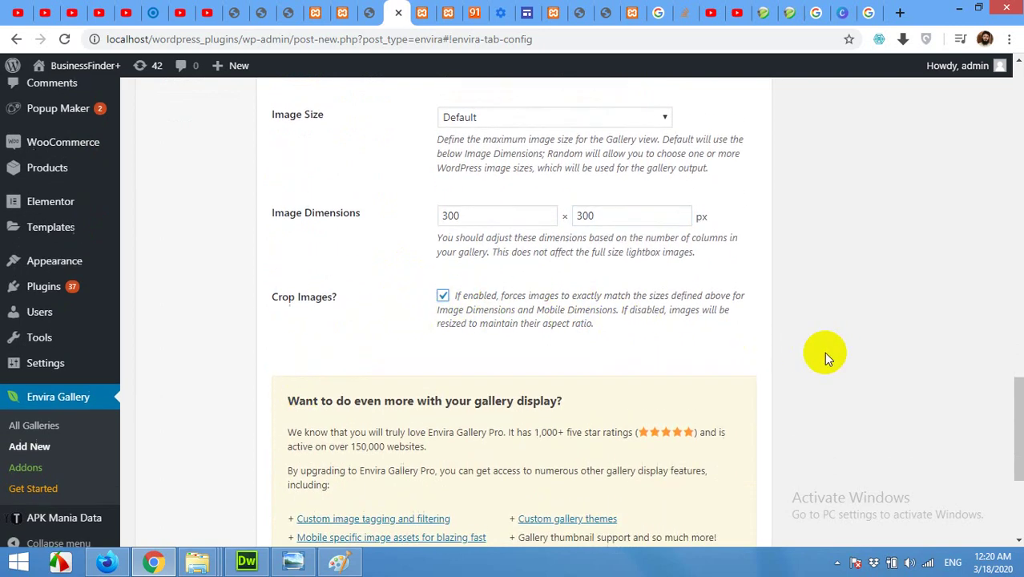
scroll(821, 352, up, 3)
Publish the 'My New Gallery' gallery
scroll(819, 354, up, 2)
scroll(813, 361, up, 3)
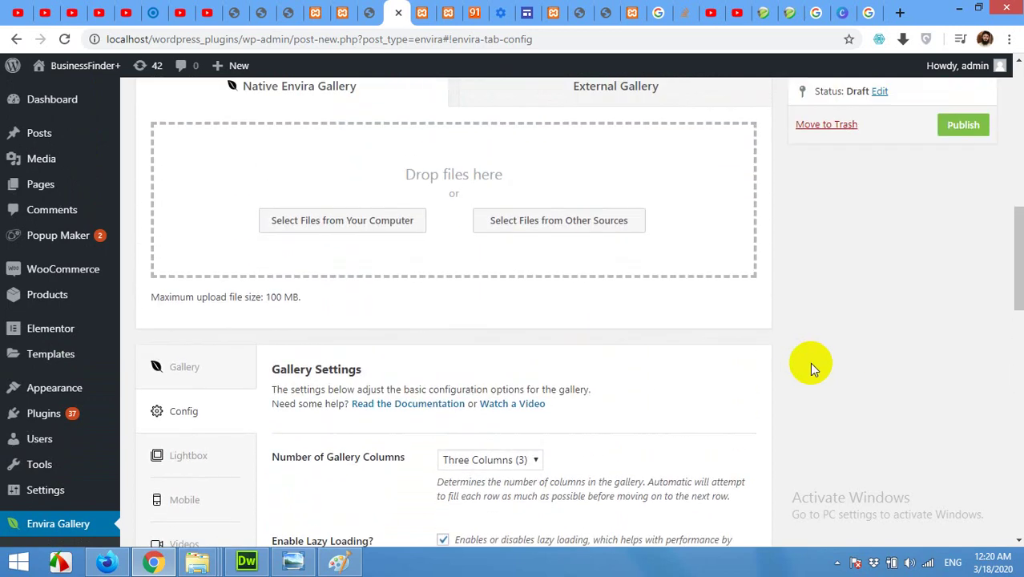
scroll(811, 369, up, 2)
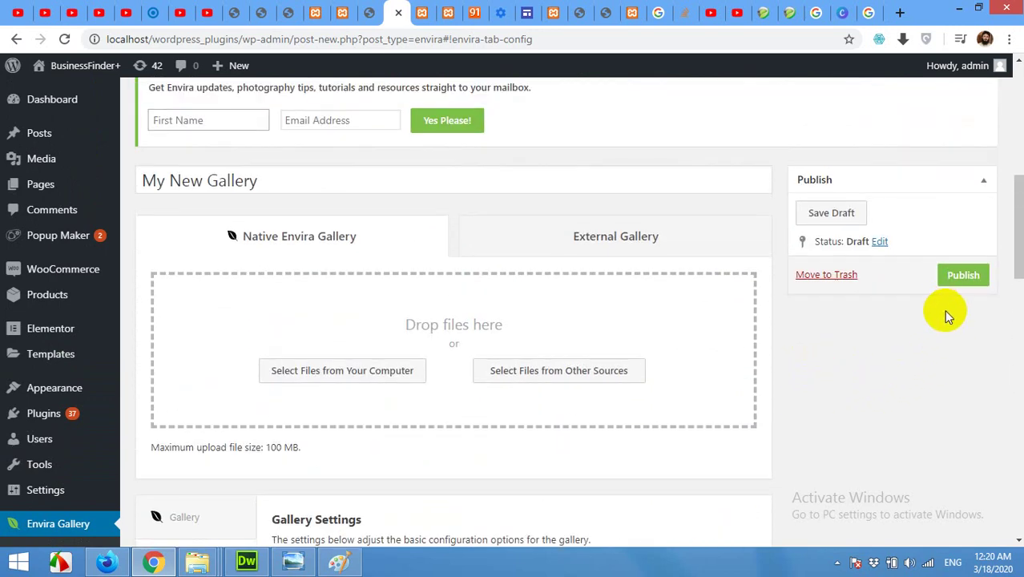
click(954, 282)
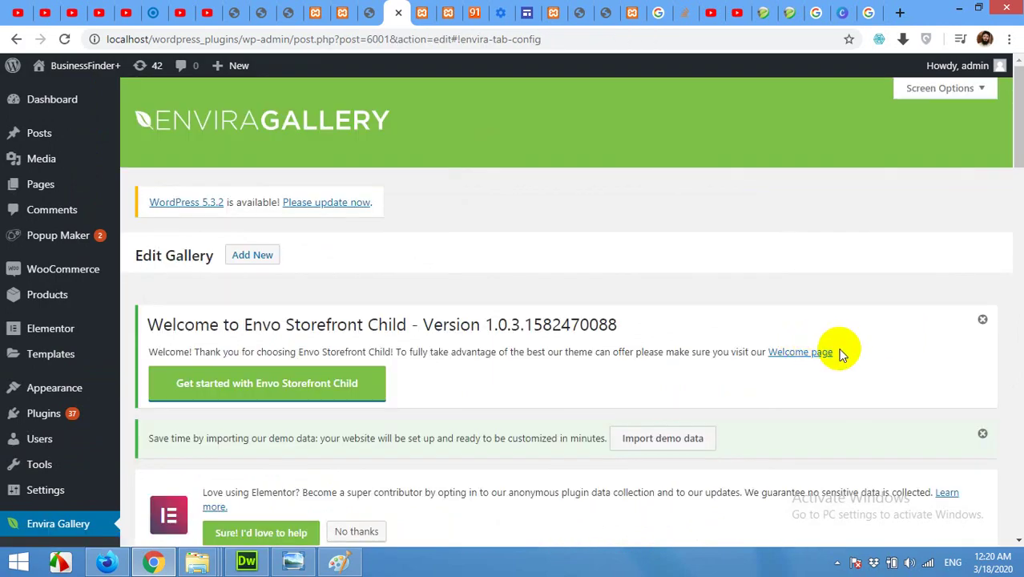
Copy the [envira-gallery id="6001"] shortcode from the Envira Gallery Code box
scroll(840, 353, down, 3)
scroll(841, 357, down, 2)
scroll(842, 356, down, 2)
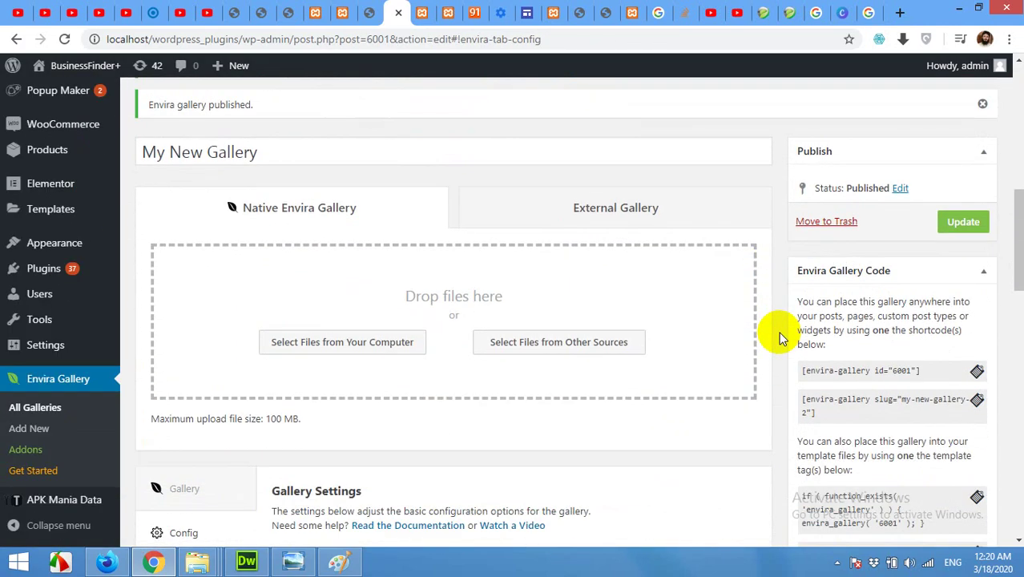
scroll(775, 337, down, 2)
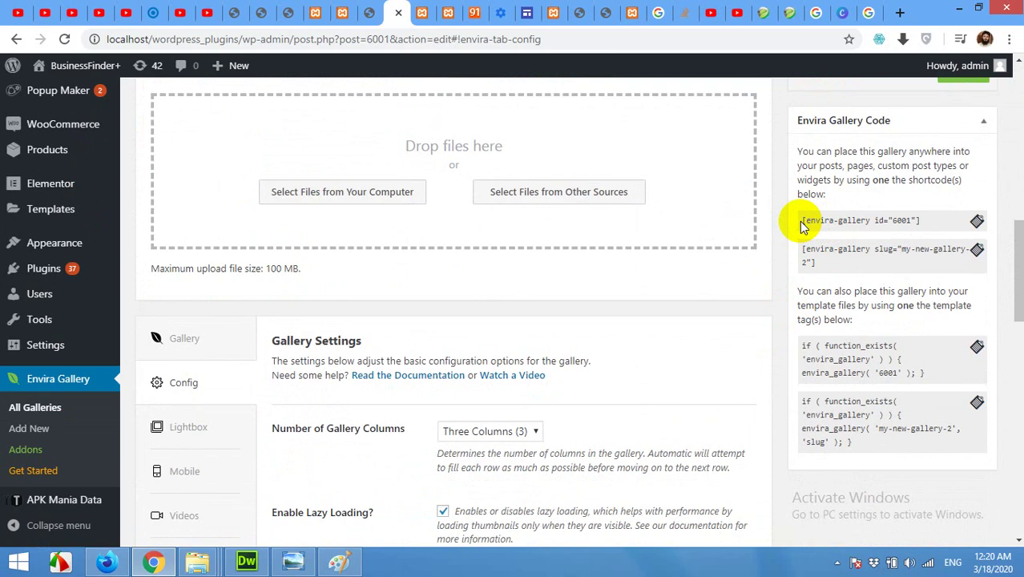
drag(803, 221, 925, 224)
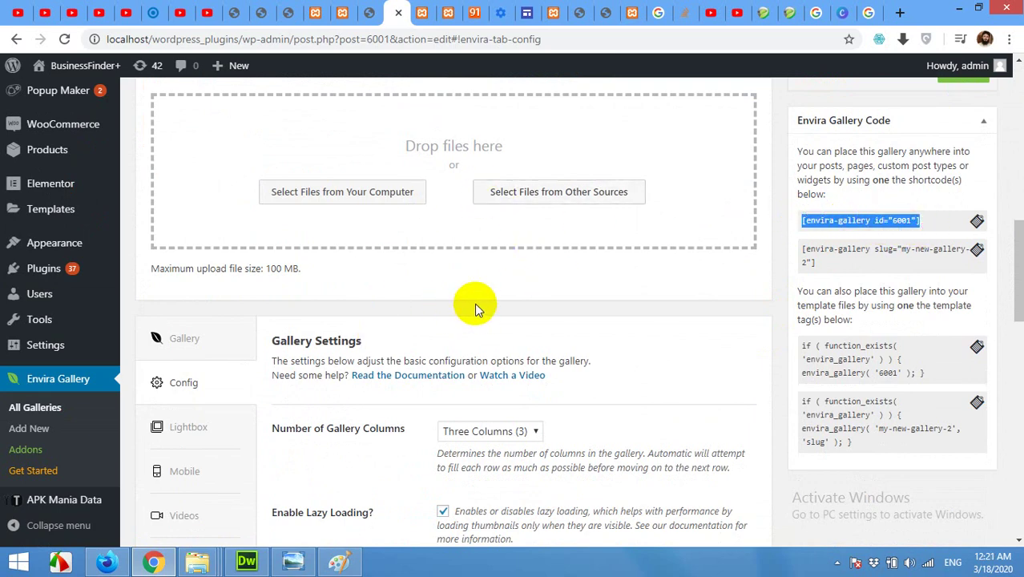
right_click(808, 225)
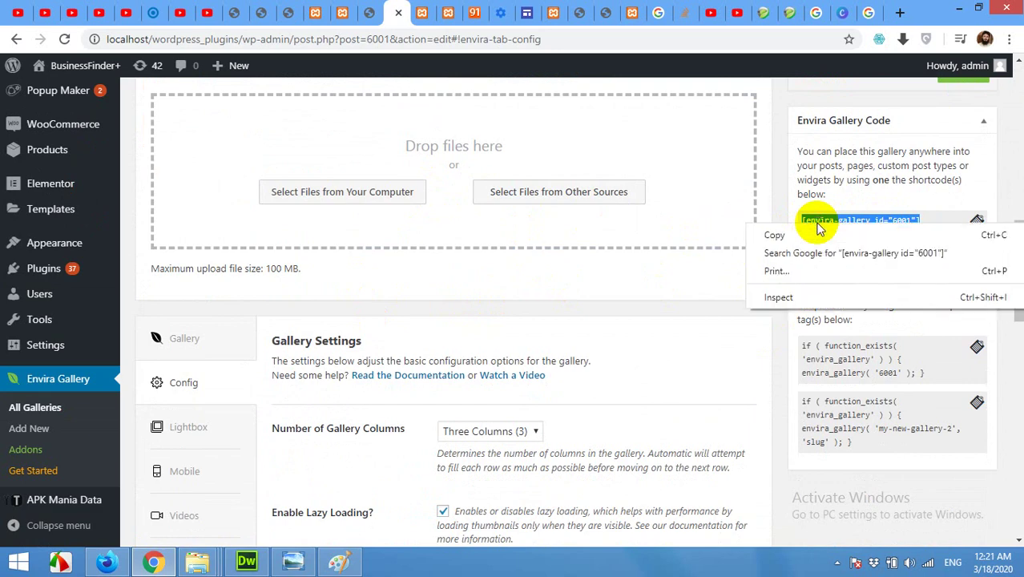
click(772, 235)
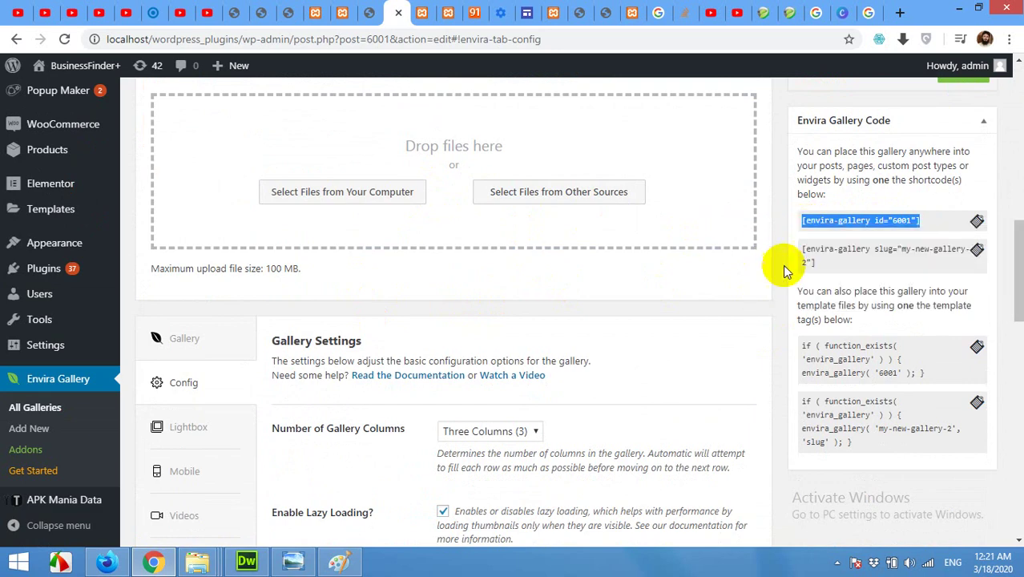
scroll(785, 276, up, 1)
scroll(789, 293, up, 2)
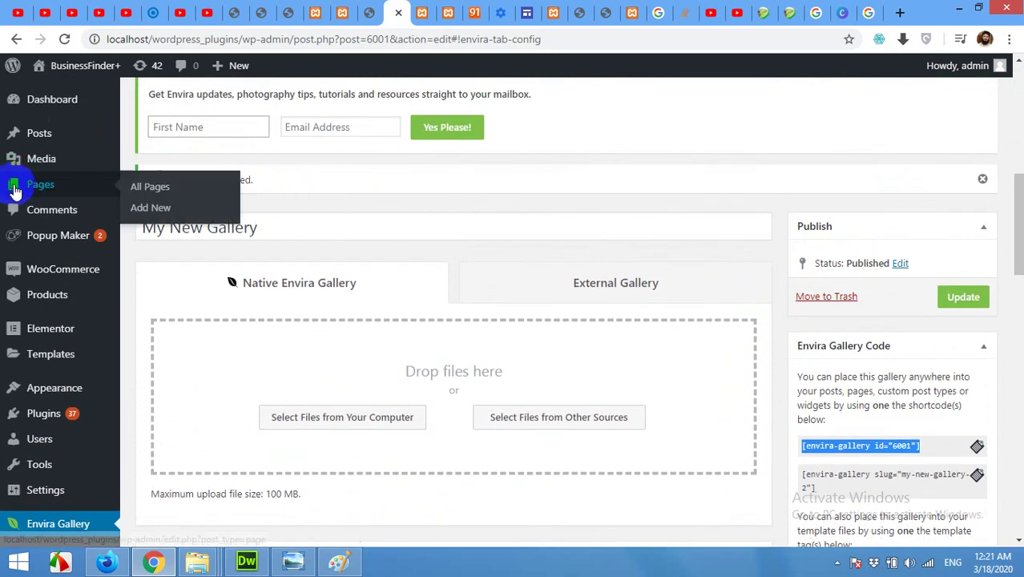
In a new tab, start a page titled 'My new gallery' using the Elementor Full Width template
right_click(152, 217)
click(169, 217)
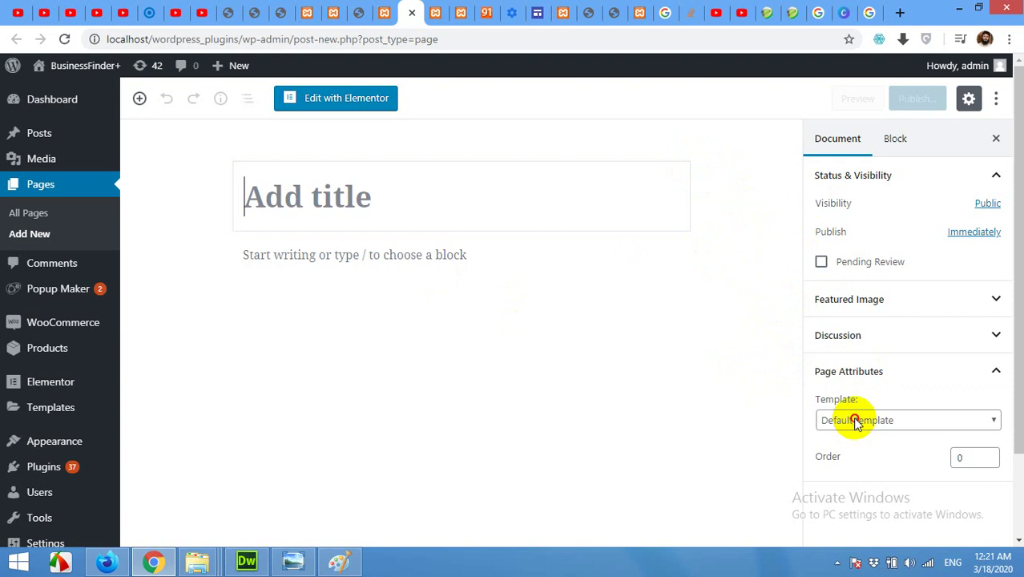
click(854, 422)
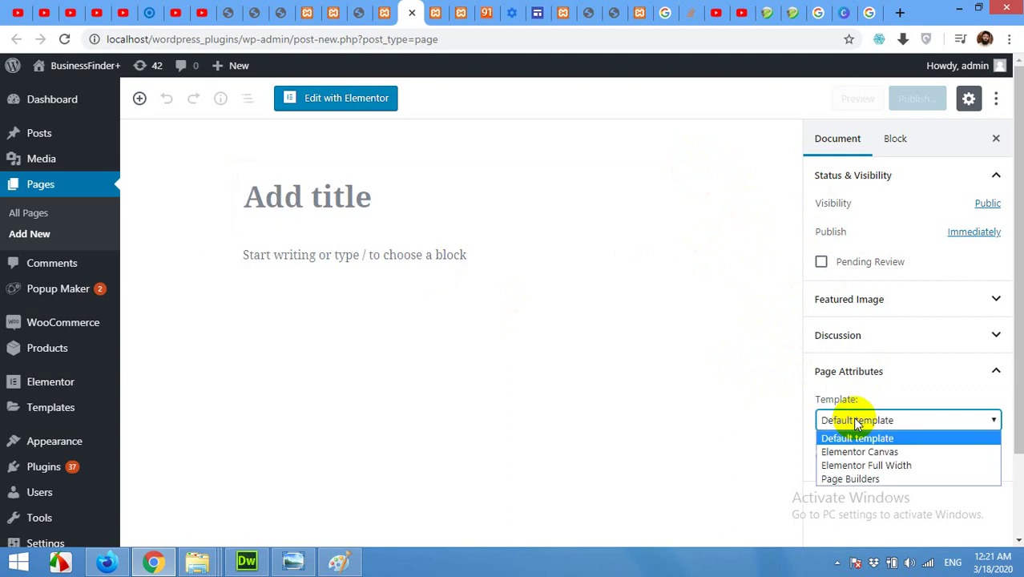
click(854, 466)
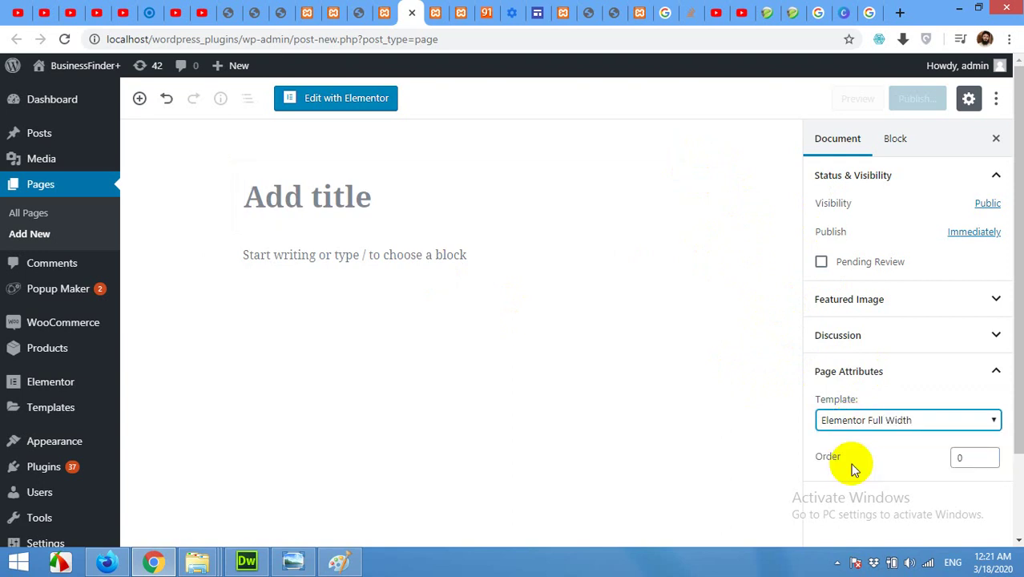
click(393, 192)
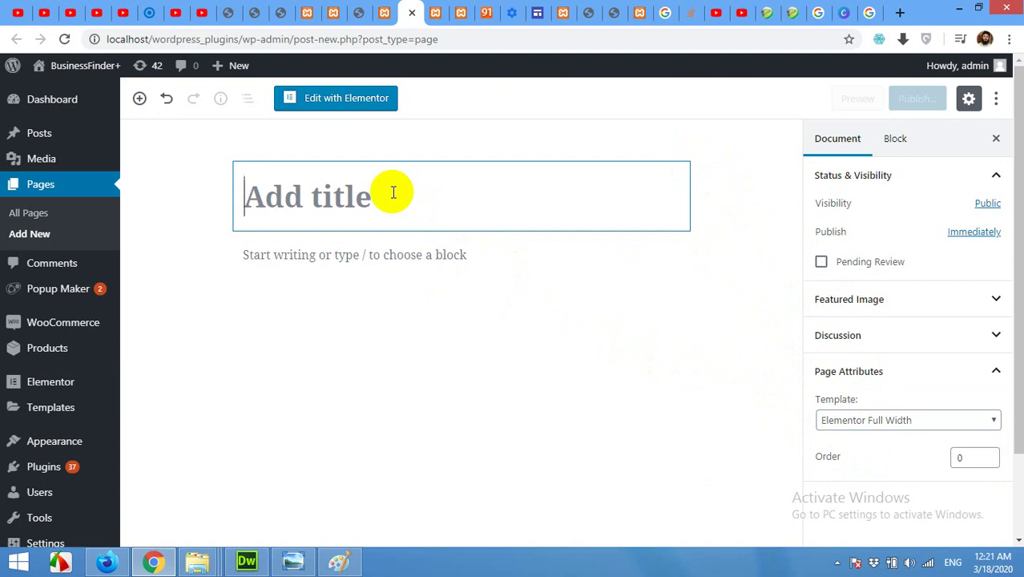
text(My new gallery)
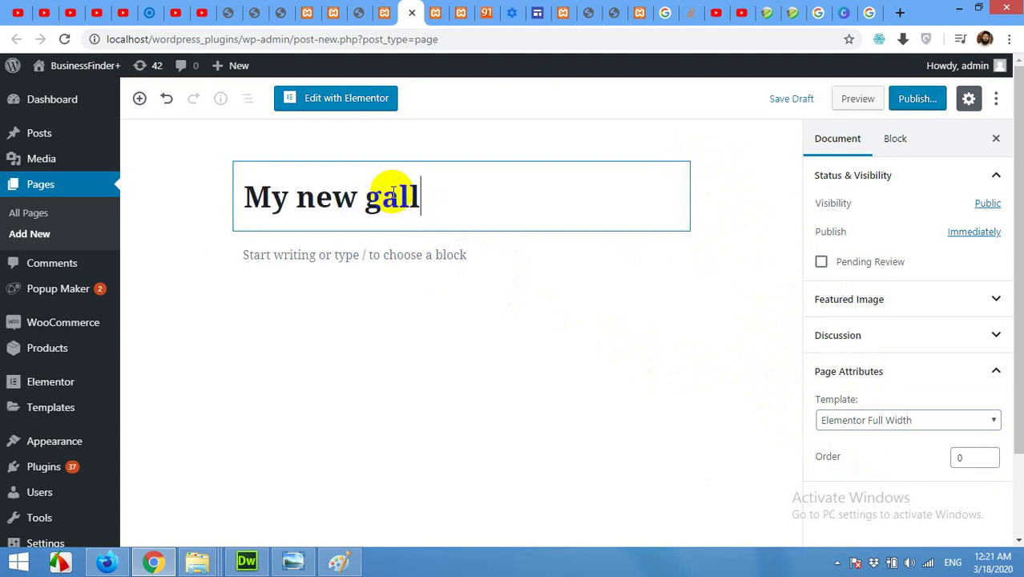
mouse_move(355, 255)
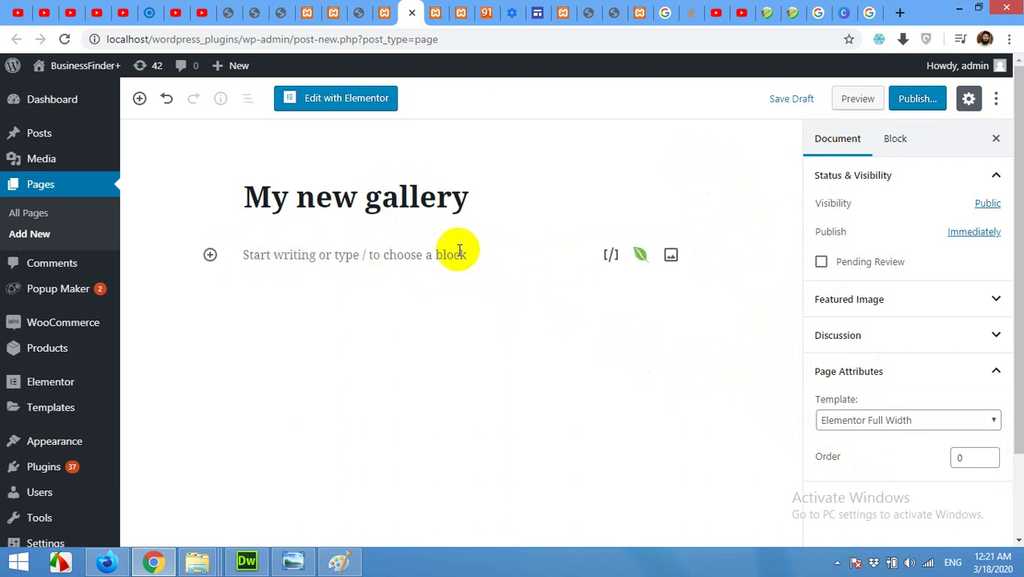
Insert two Envira Gallery blocks below the page title, each showing a preview error
click(641, 259)
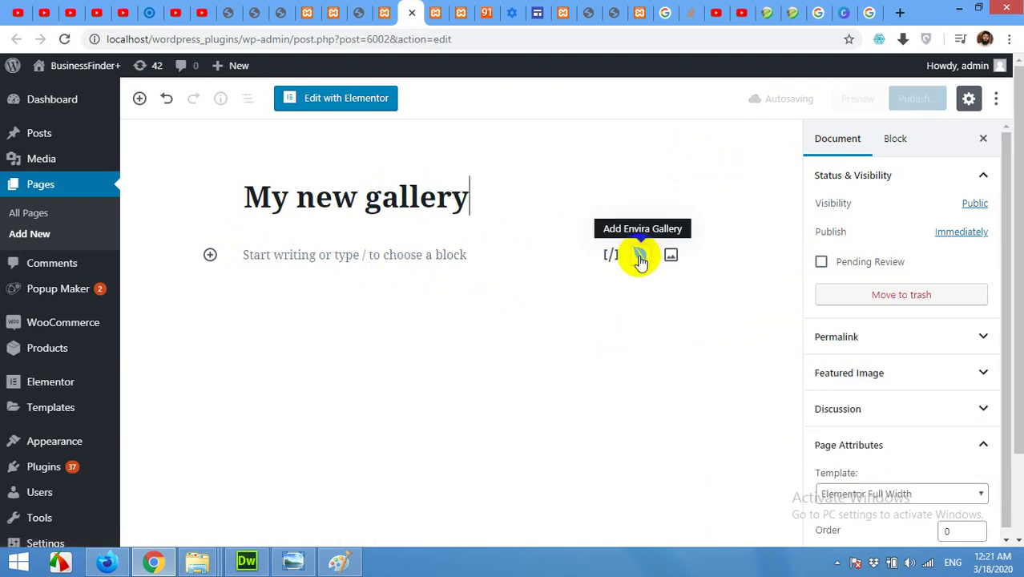
click(641, 259)
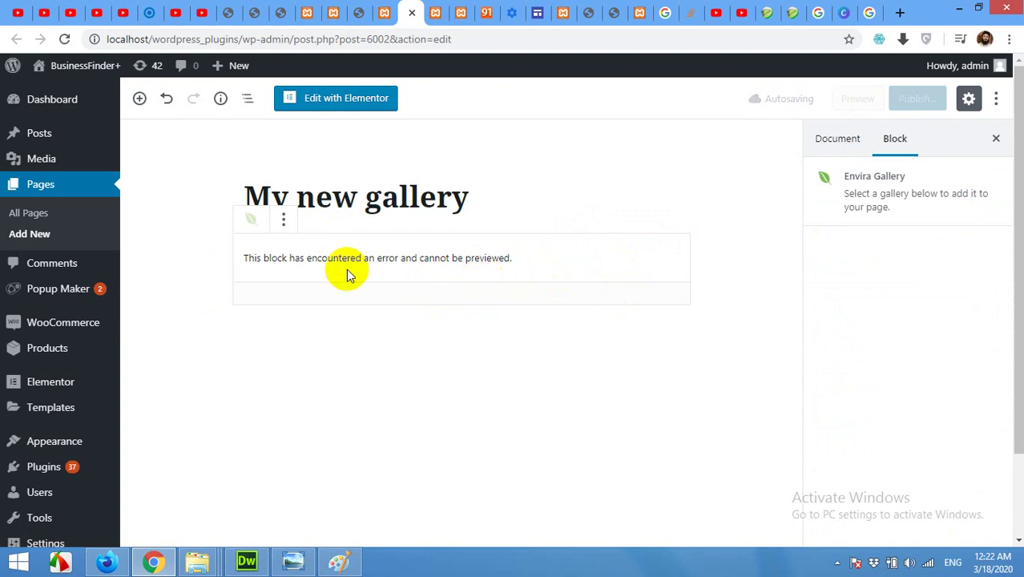
click(517, 325)
click(560, 321)
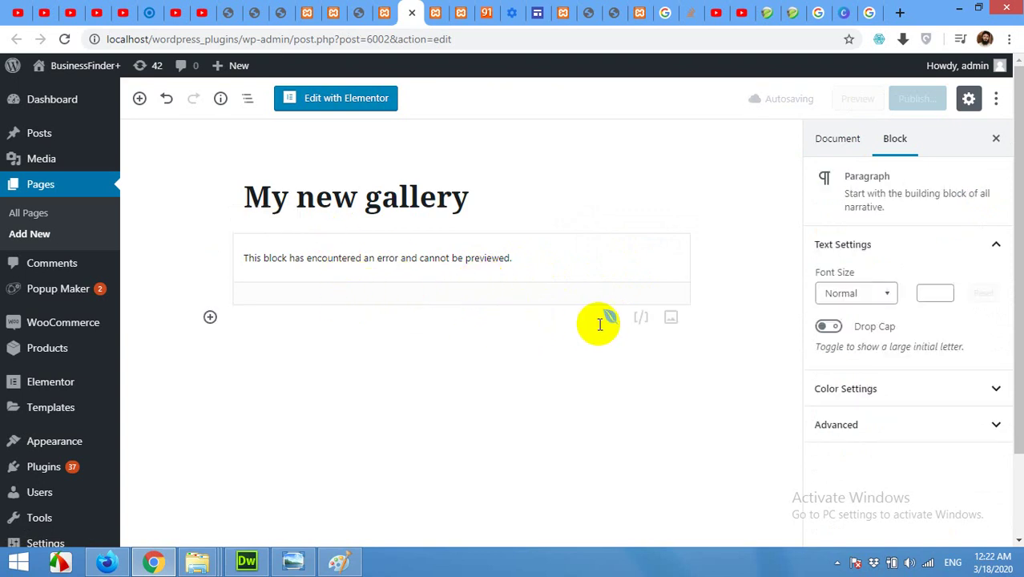
click(608, 318)
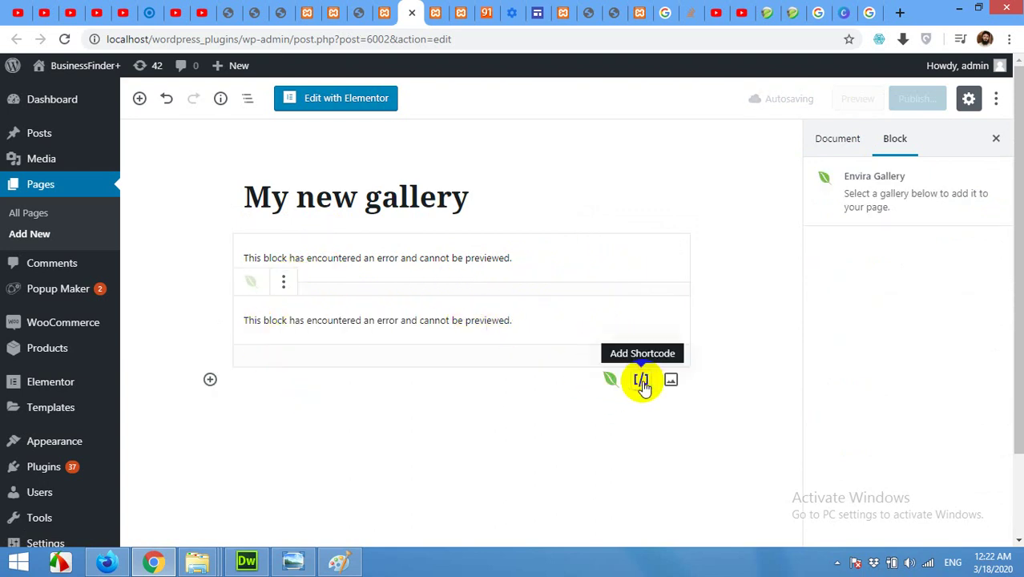
Add a Shortcode block and paste [envira-gallery id="6001"] copied from the Envira gallery's code box
click(641, 380)
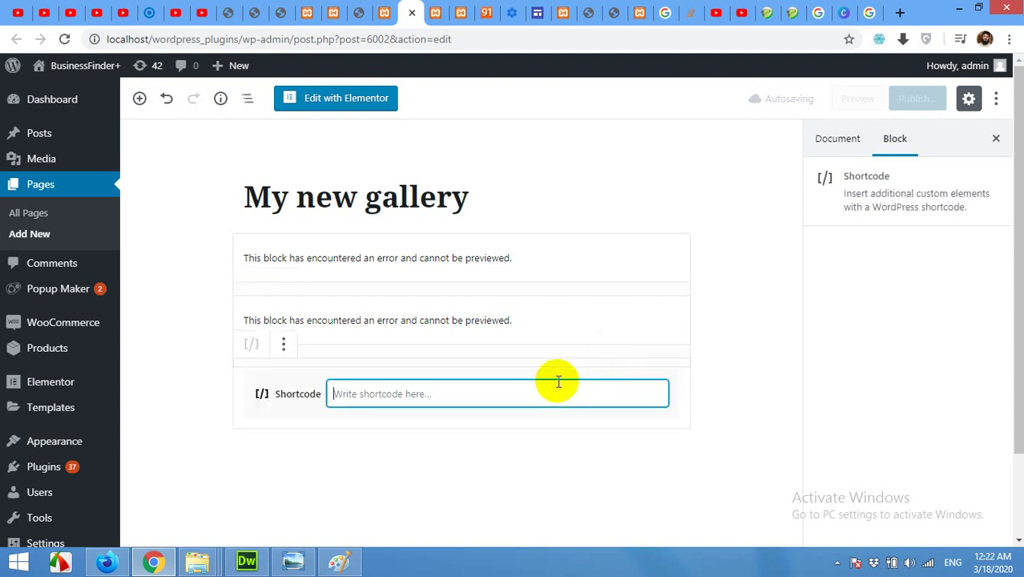
right_click(410, 393)
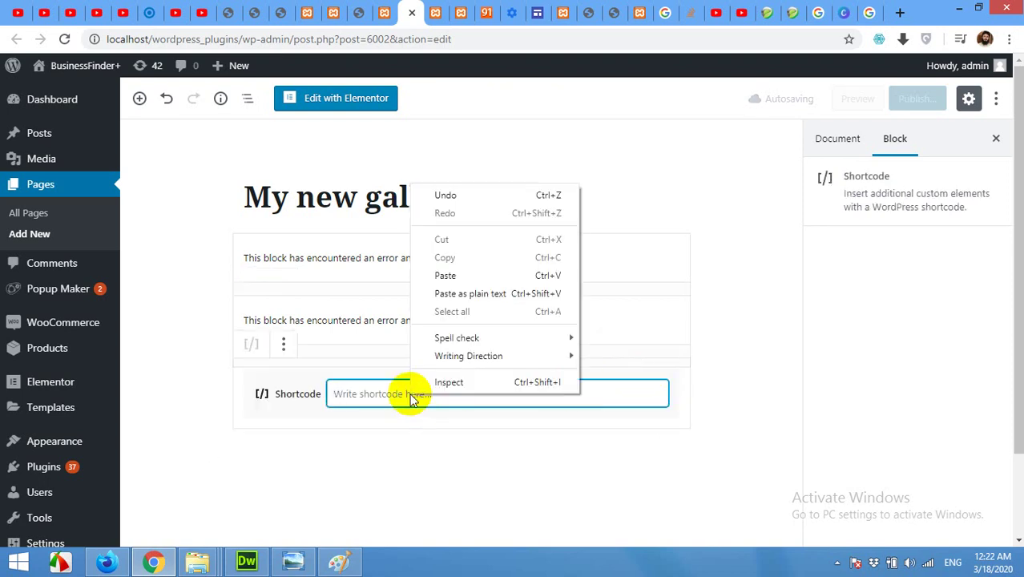
click(446, 275)
click(373, 12)
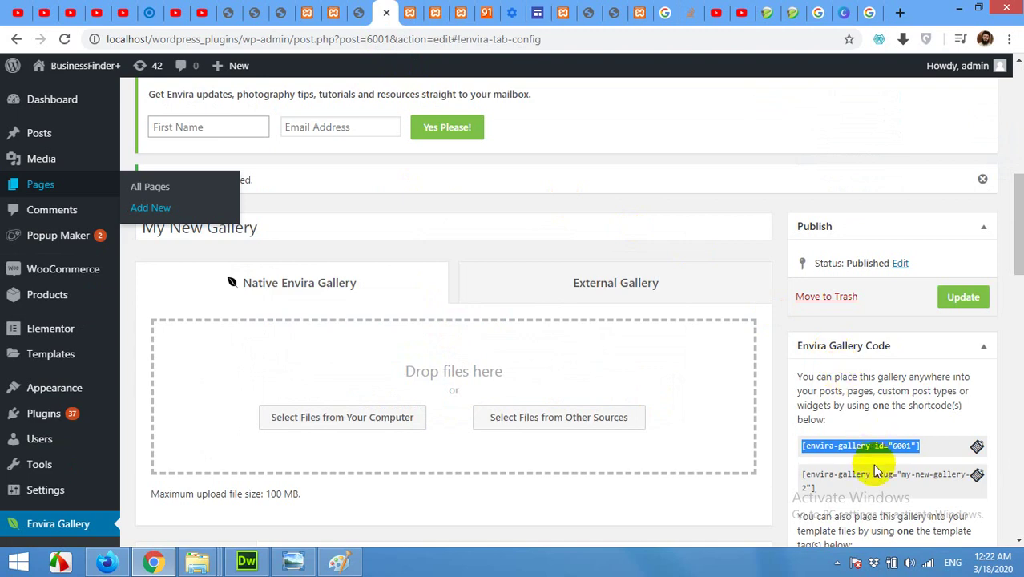
click(410, 12)
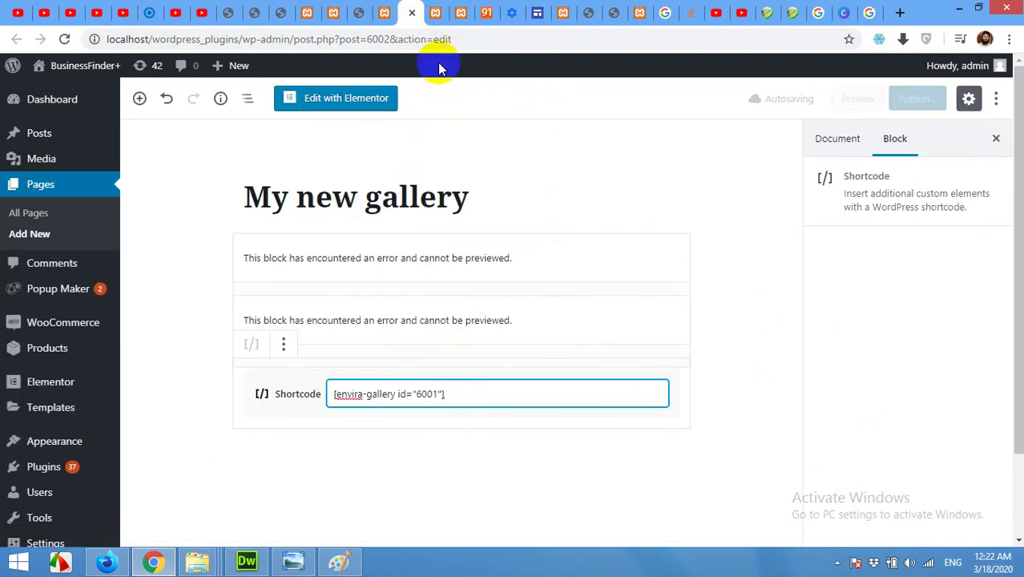
click(384, 12)
click(411, 12)
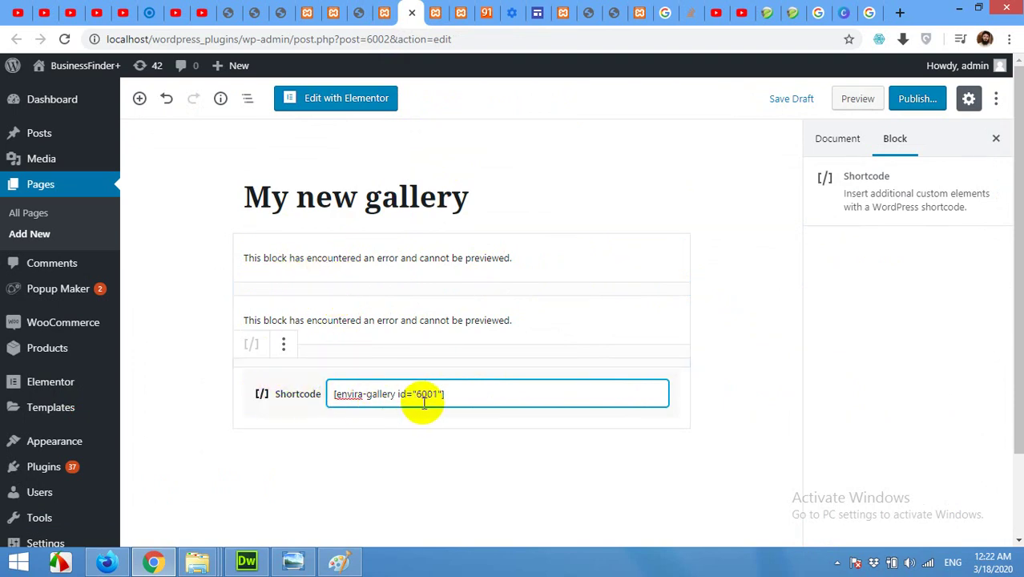
Publish the My new gallery page and open its live view in a new tab
click(904, 99)
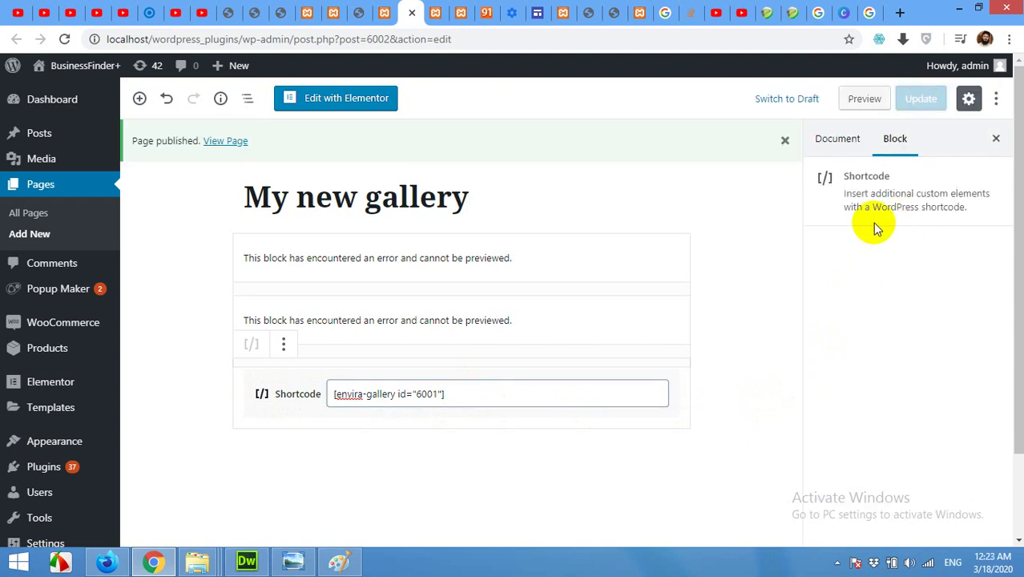
right_click(229, 145)
click(249, 149)
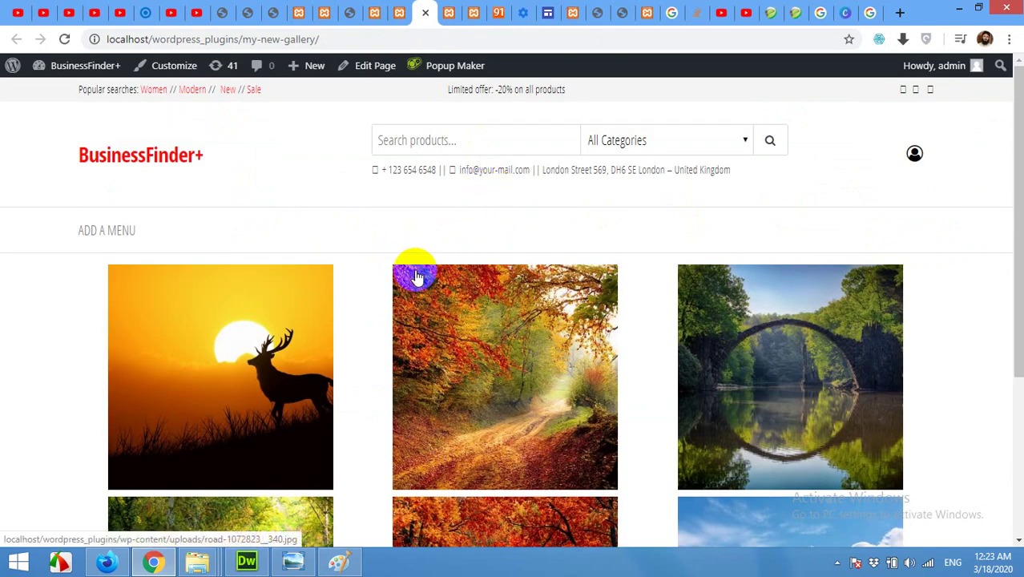
Scroll through the six-photo front-end gallery and open the deer sunset photo in the lightbox
scroll(355, 282, down, 3)
scroll(361, 280, up, 2)
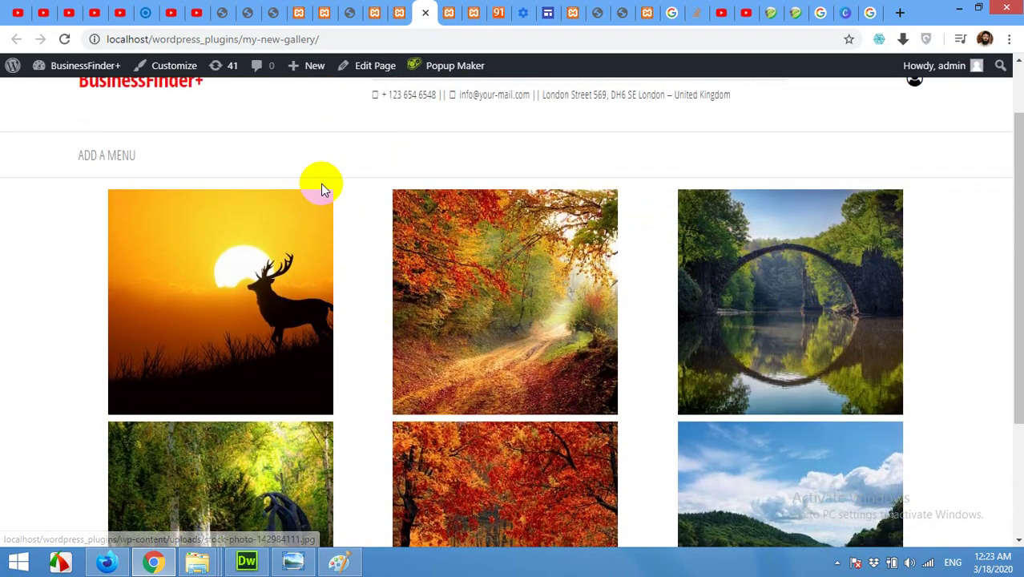
scroll(361, 264, down, 1)
scroll(364, 264, down, 1)
scroll(364, 264, down, 1)
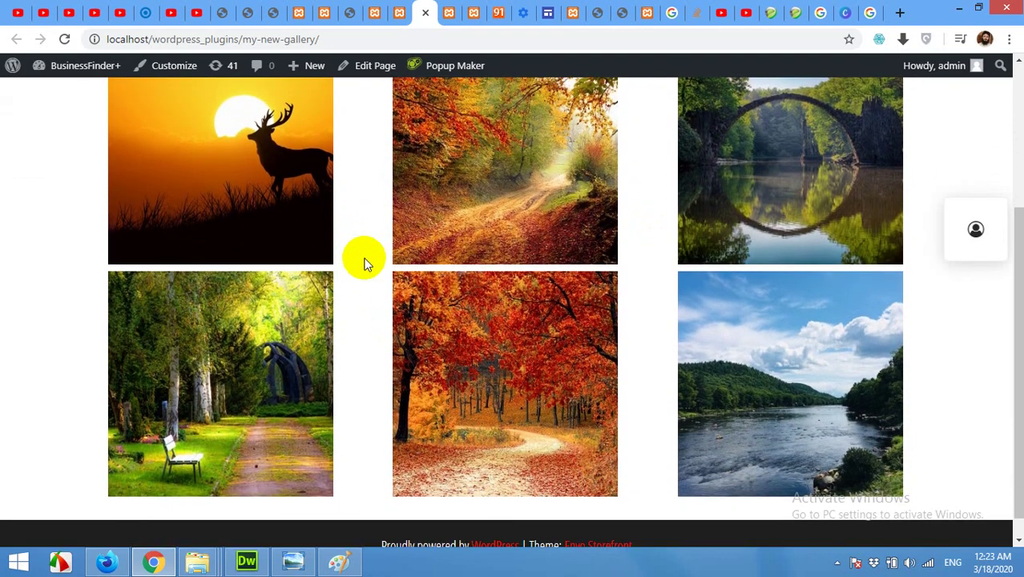
scroll(365, 264, up, 1)
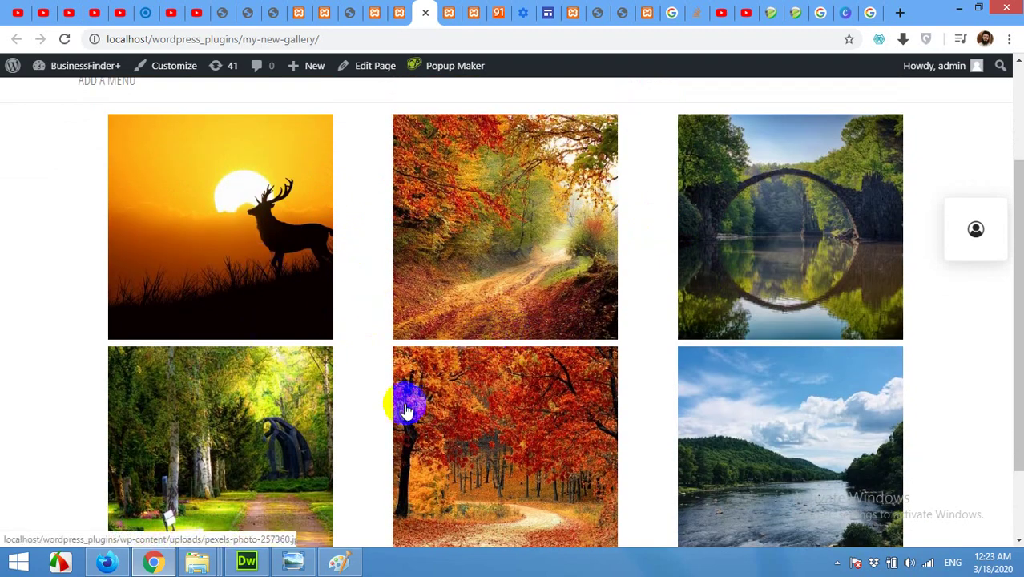
scroll(392, 401, down, 1)
scroll(349, 362, up, 3)
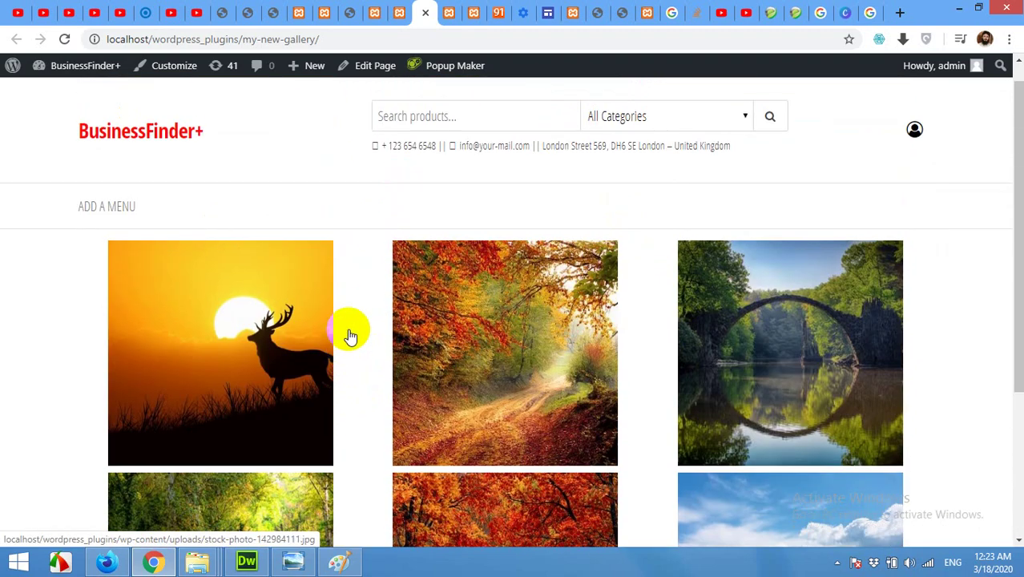
click(249, 339)
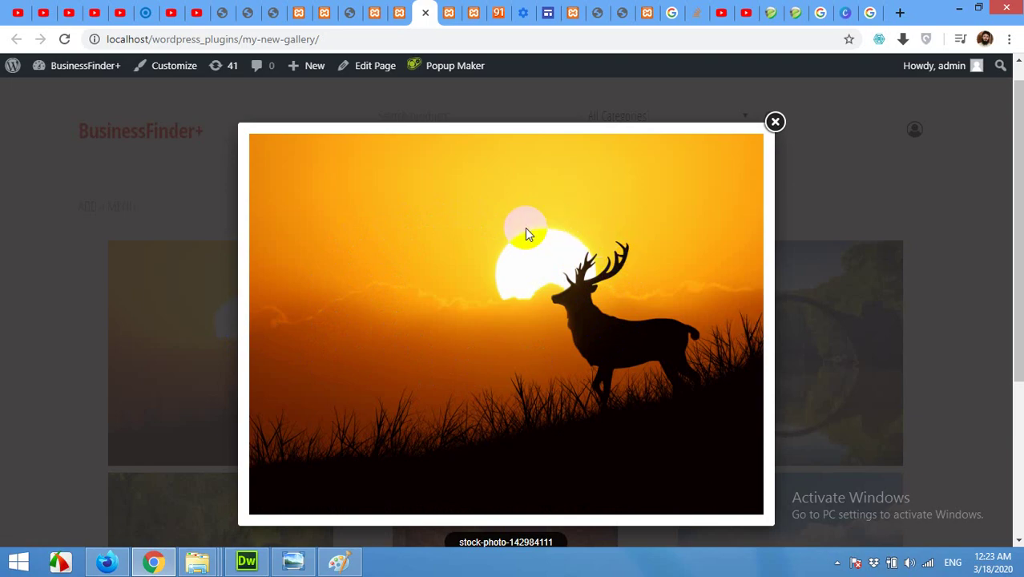
Close the deer photo, then enlarge and close the stone bridge and forest bench photos in turn
click(774, 121)
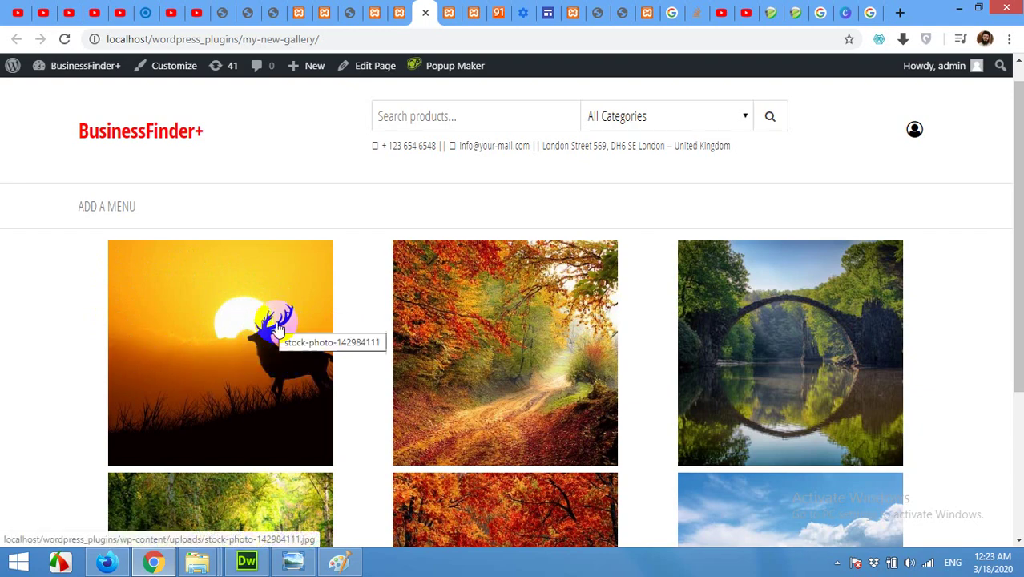
click(779, 344)
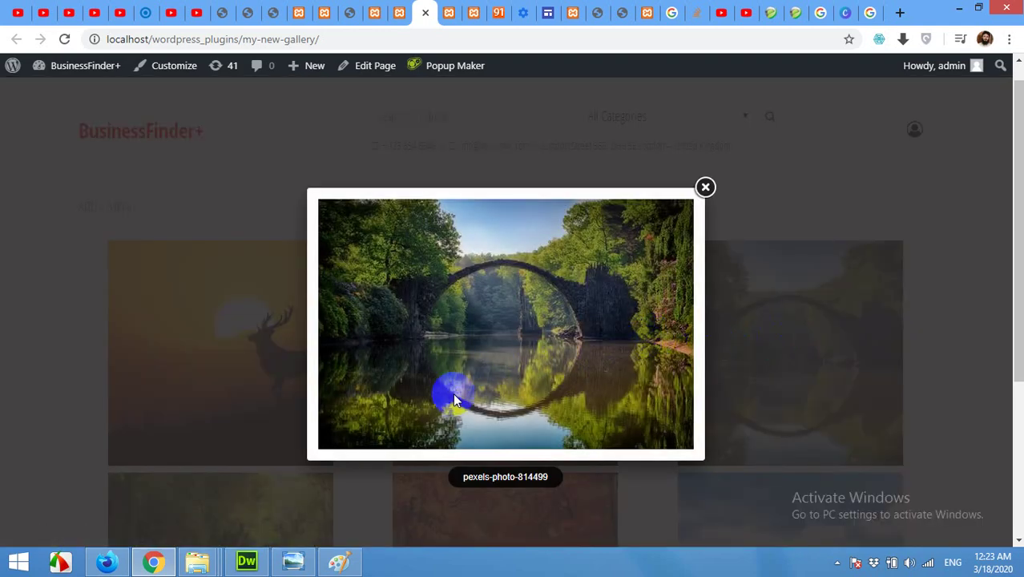
click(705, 188)
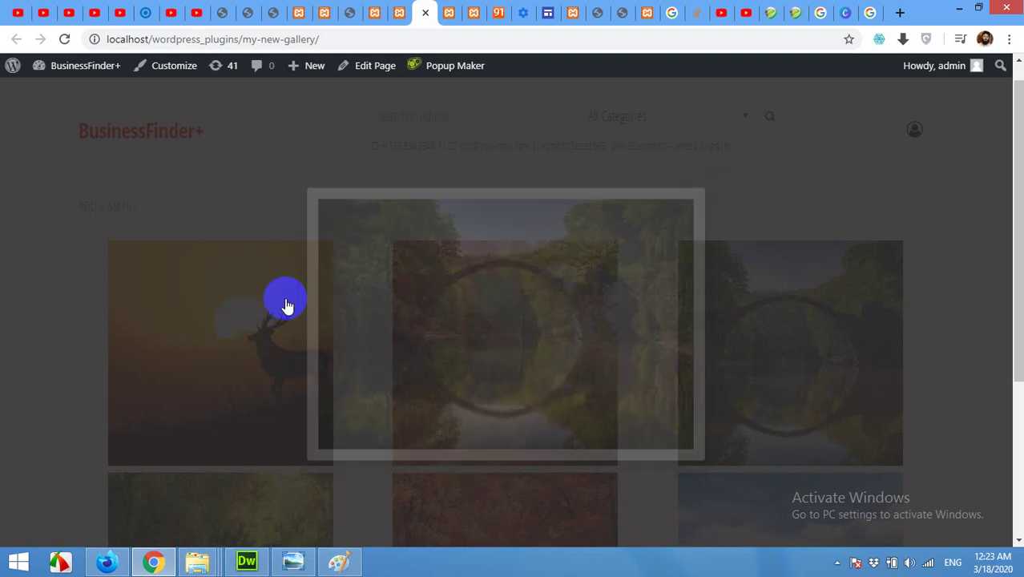
scroll(288, 316, down, 3)
click(226, 366)
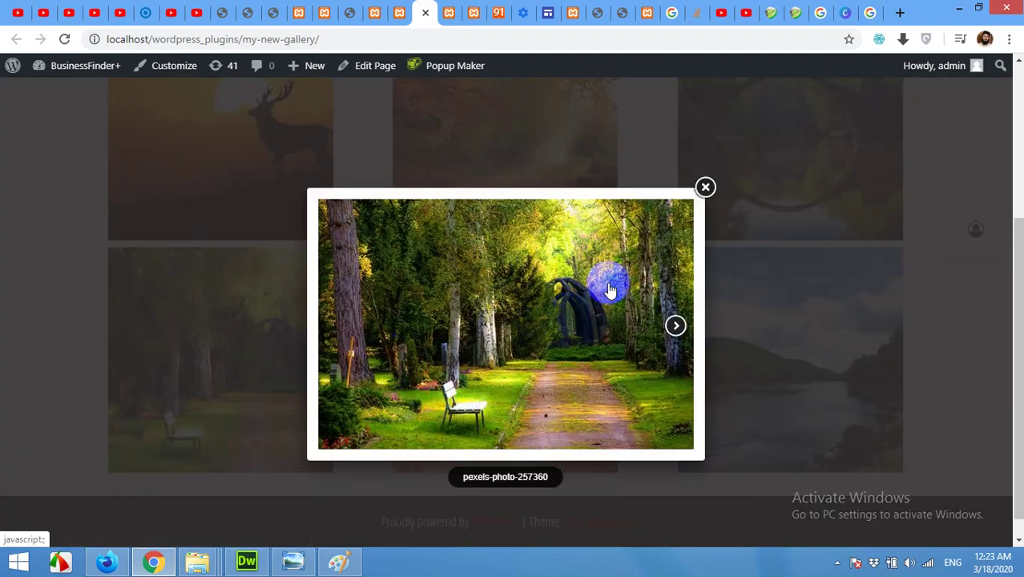
click(706, 186)
scroll(480, 280, up, 5)
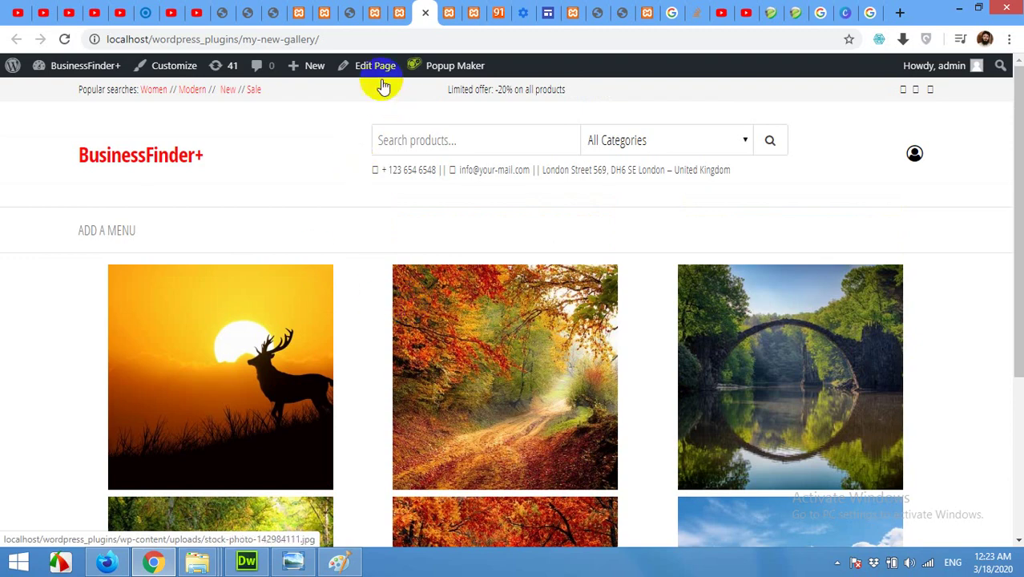
Scroll through the Envira gallery's Config settings to check the three-column layout
click(399, 14)
click(374, 13)
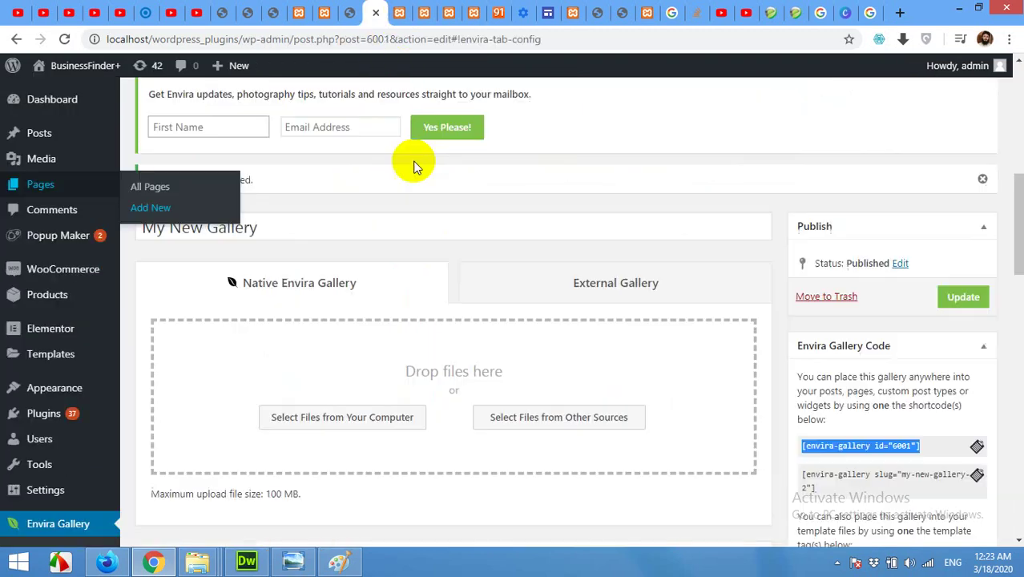
scroll(415, 293, down, 3)
scroll(399, 324, down, 3)
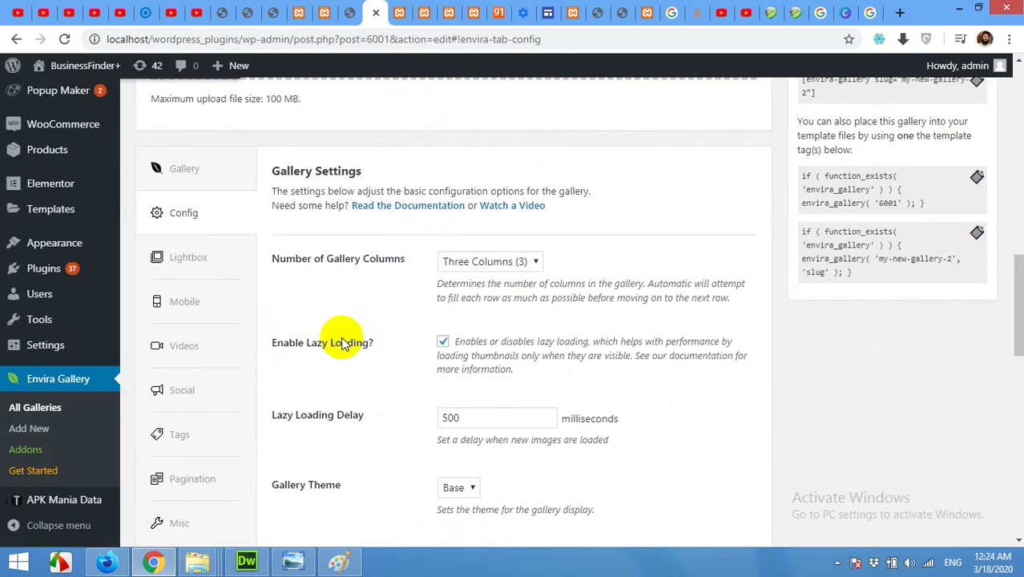
scroll(450, 346, down, 2)
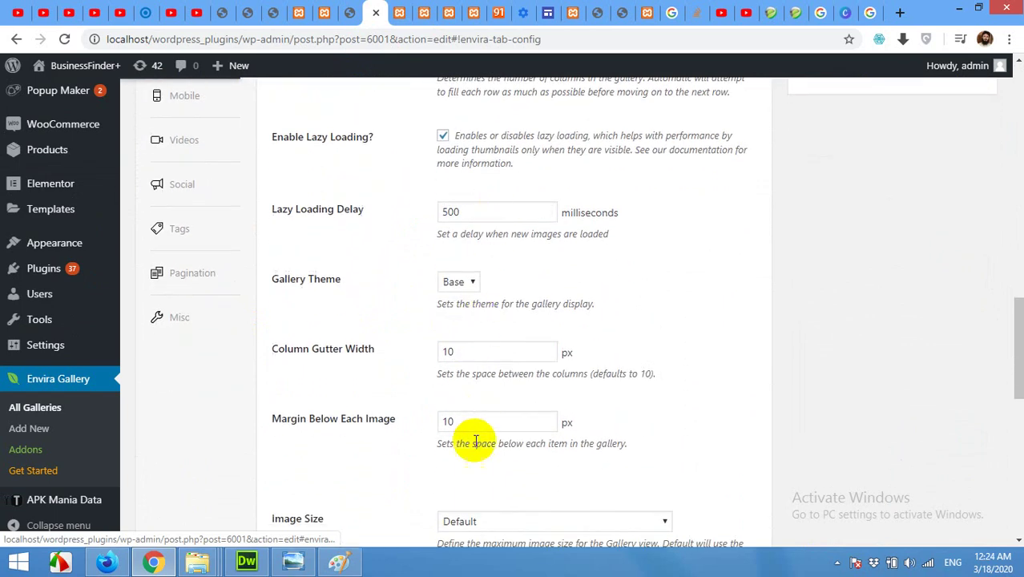
scroll(468, 480, down, 2)
scroll(456, 457, up, 6)
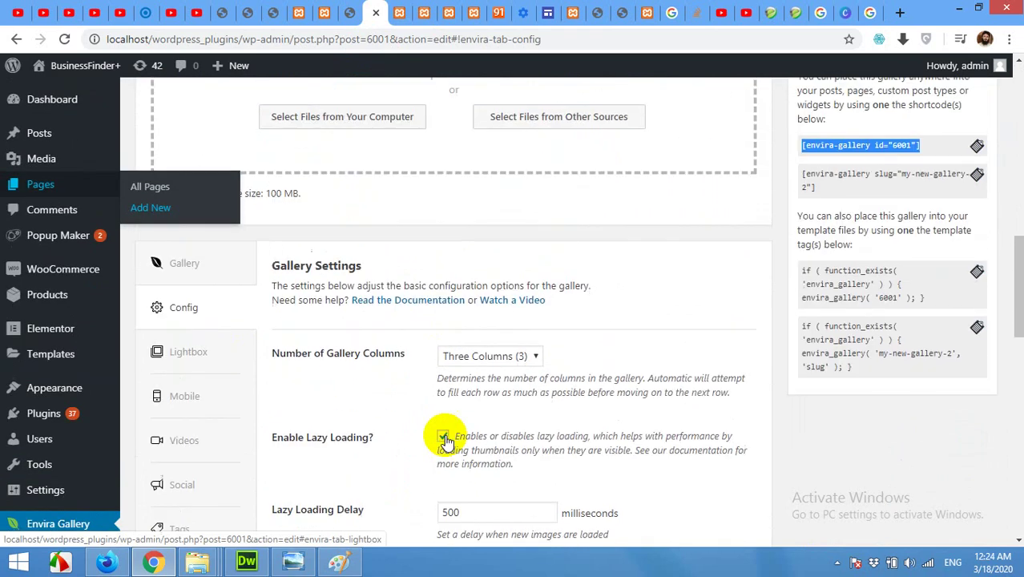
Review the Lightbox settings (enabled, Legacy theme), then return to the My new gallery page editor
click(184, 351)
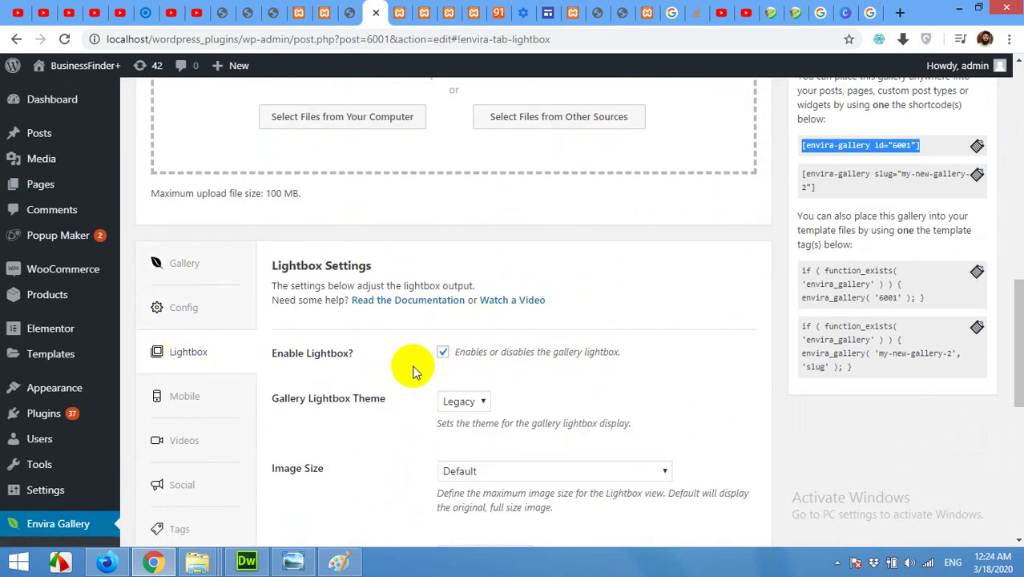
scroll(413, 365, down, 1)
scroll(381, 343, up, 4)
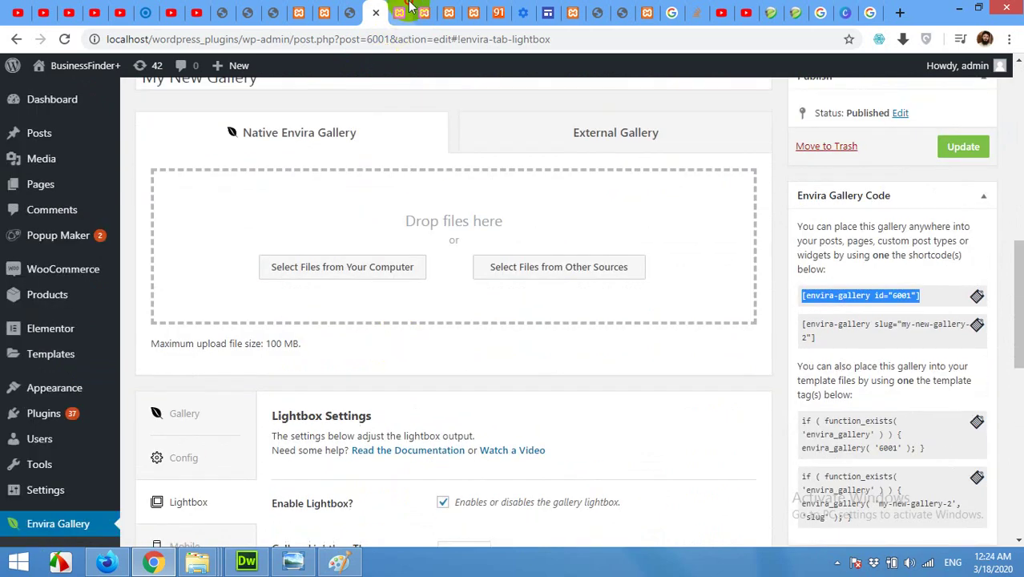
click(401, 12)
click(425, 12)
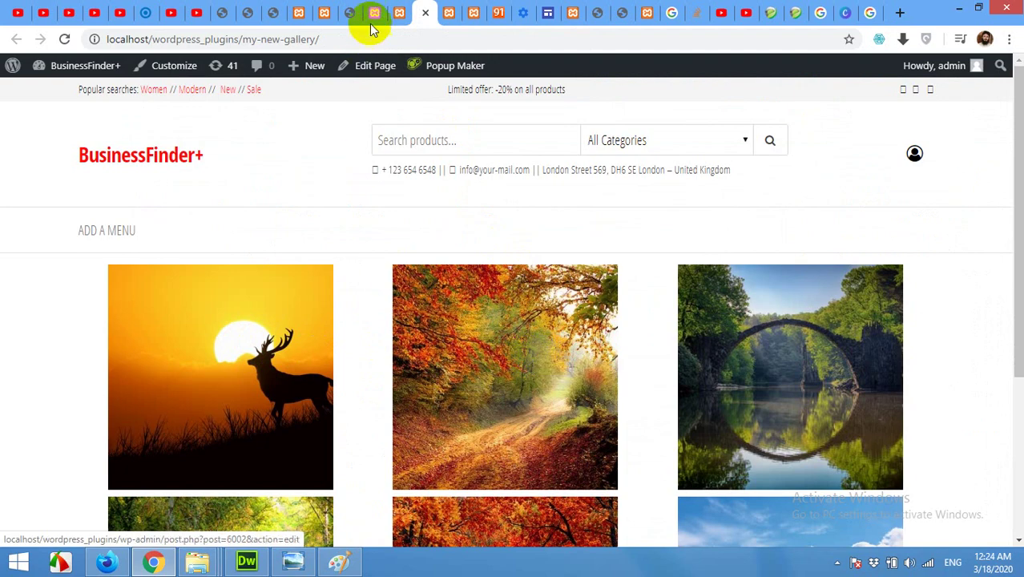
click(399, 8)
scroll(377, 362, down, 1)
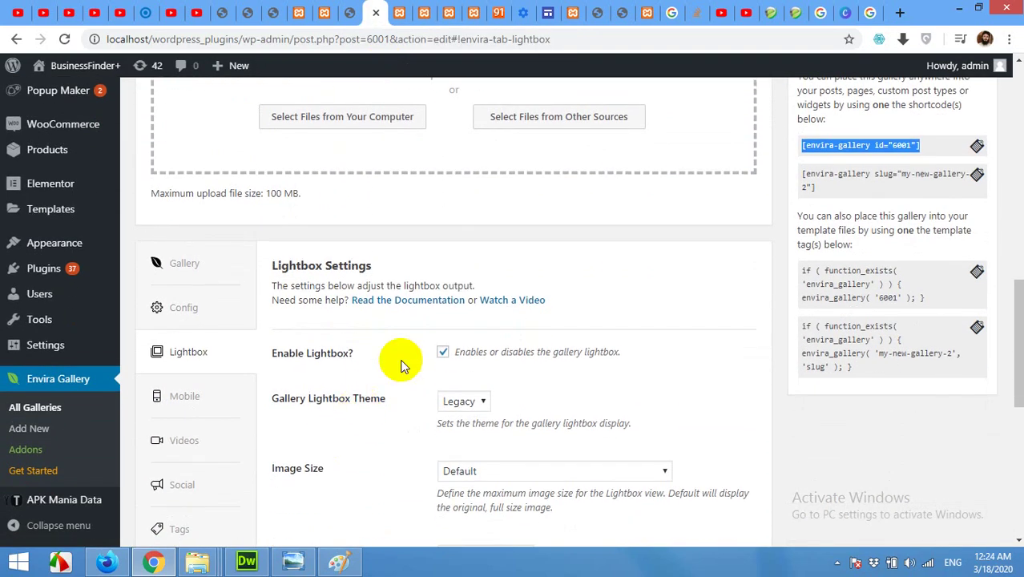
click(398, 12)
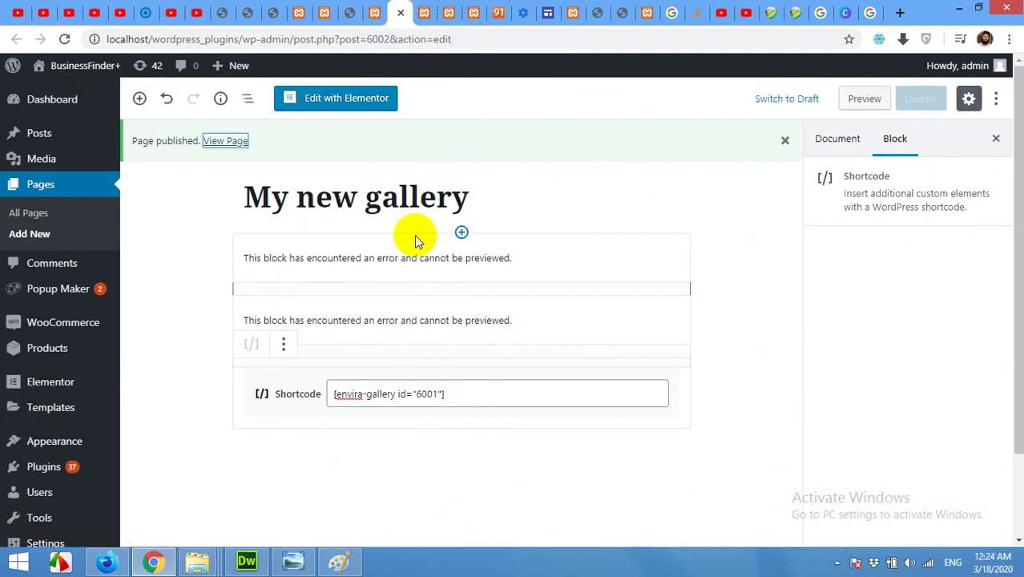
click(108, 563)
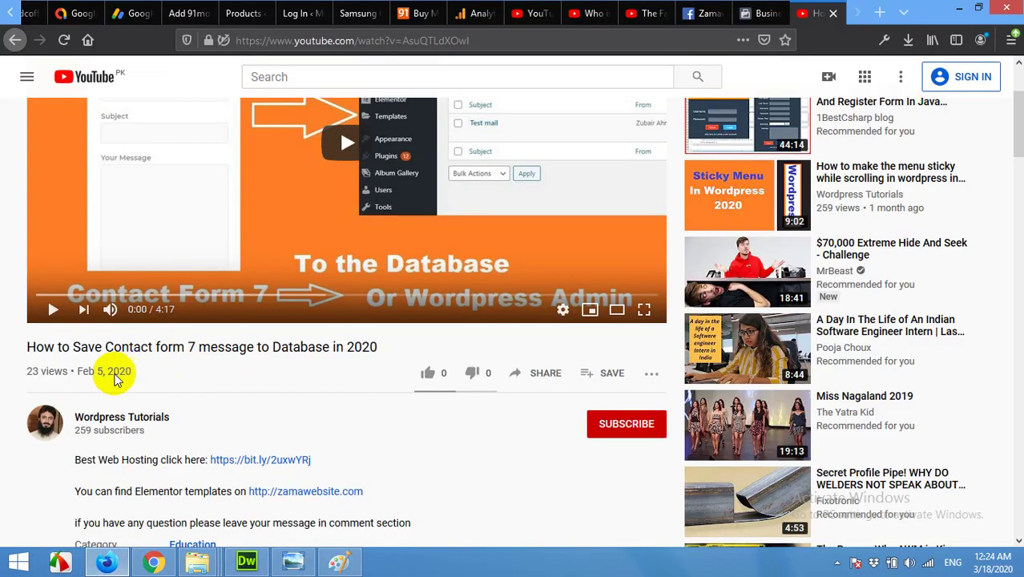
scroll(8, 359, up, 2)
scroll(9, 358, down, 3)
click(617, 348)
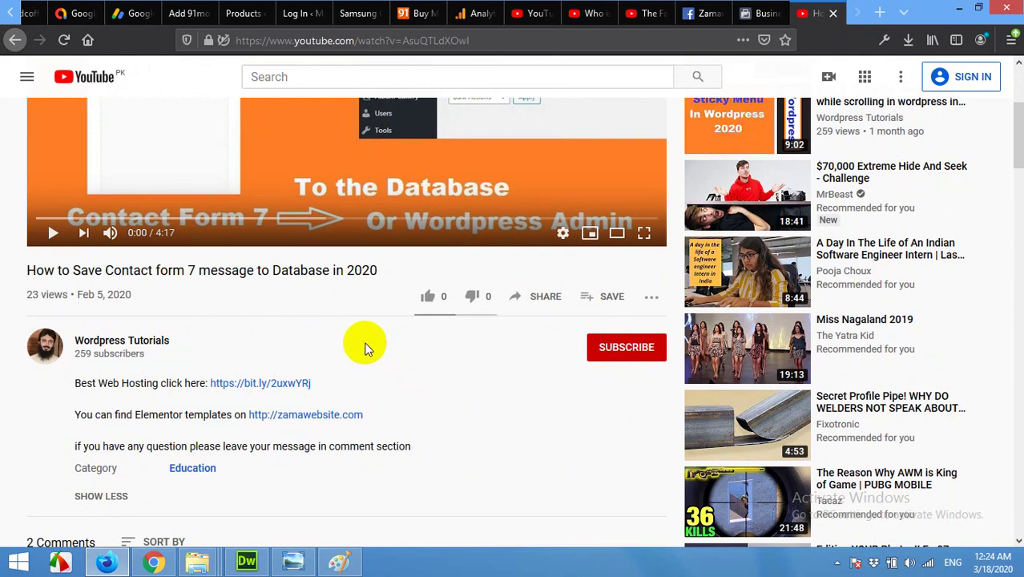
click(156, 563)
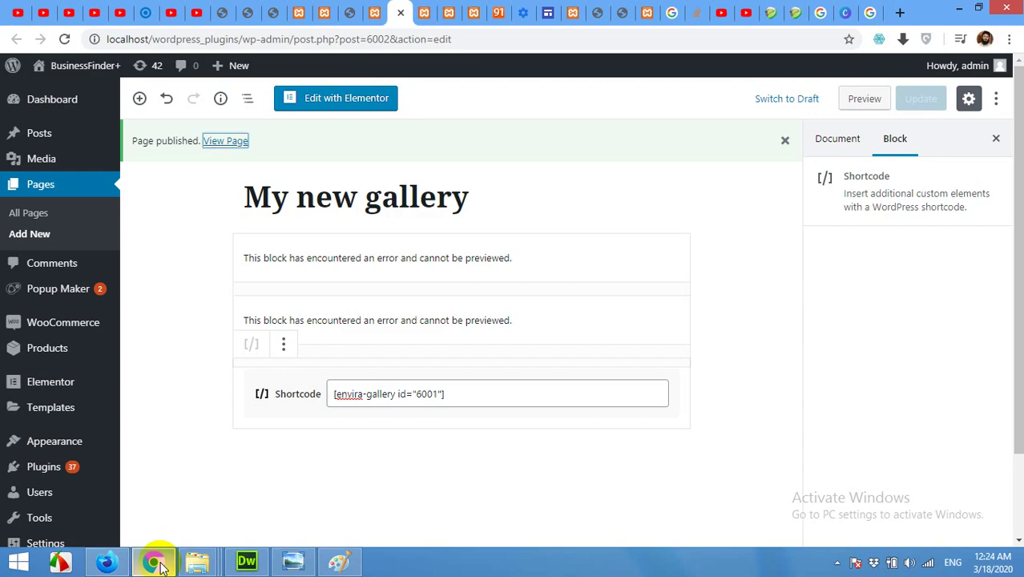